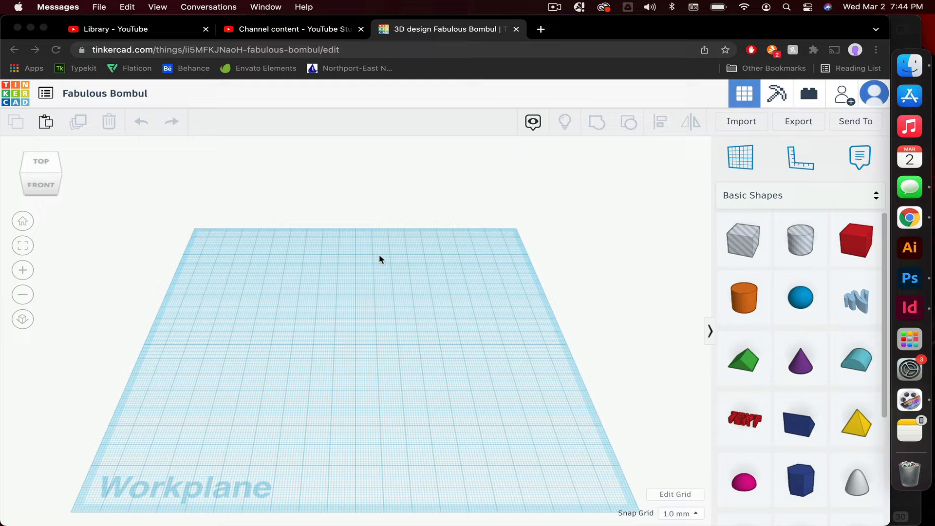
Place a red box on the workplane and a blue sphere beside it
click(855, 251)
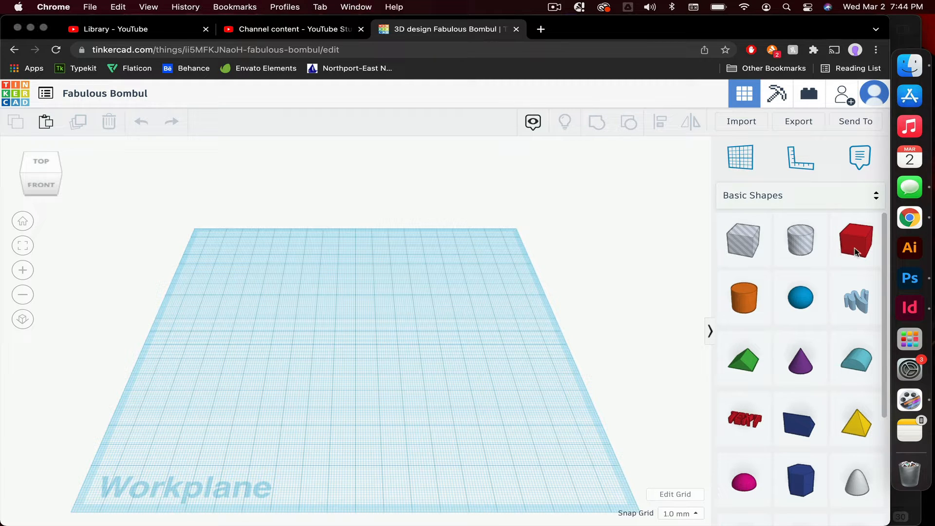
click(855, 241)
click(328, 314)
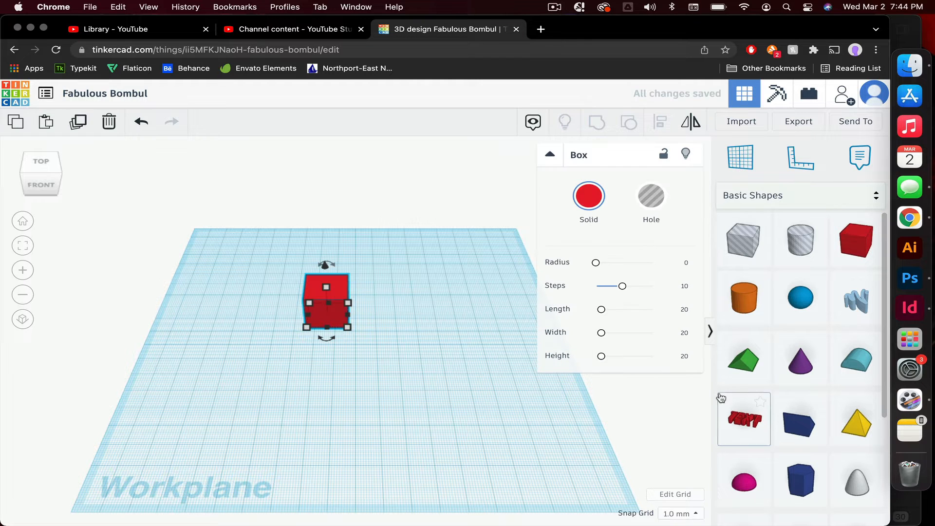
click(797, 302)
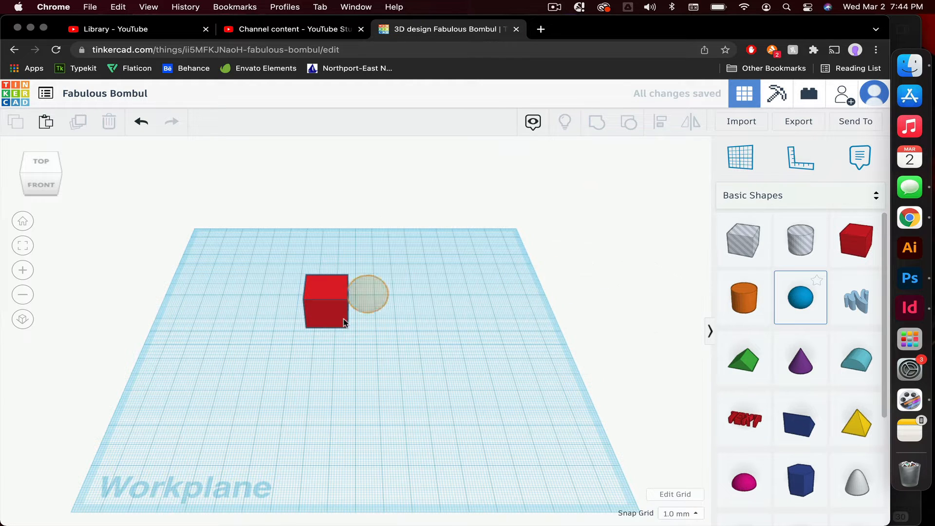
click(384, 320)
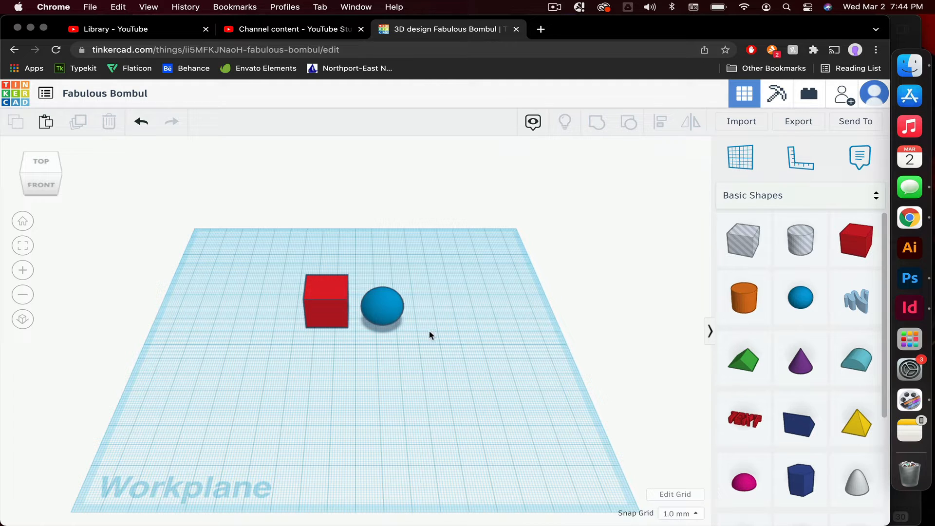
Move the sphere over the box and raise it 11 mm so it overlaps the box's top
click(381, 324)
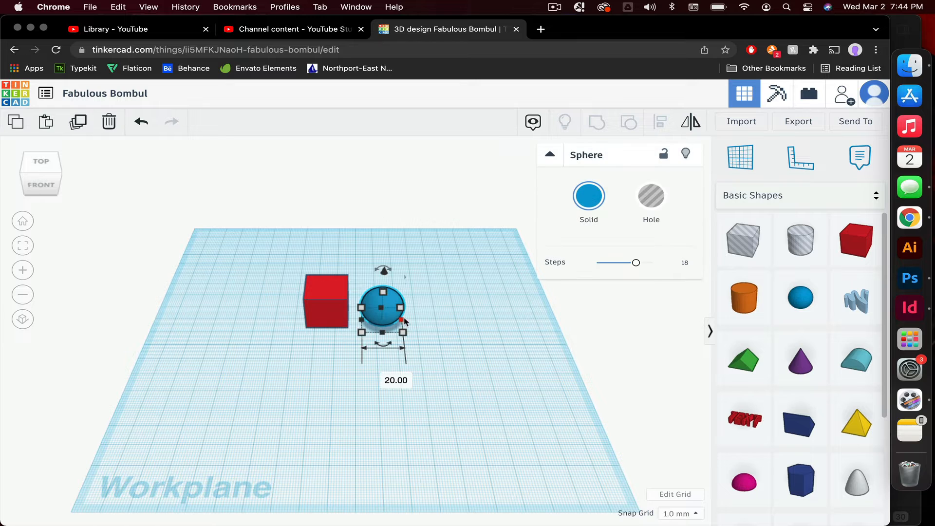
drag(391, 300, 316, 260)
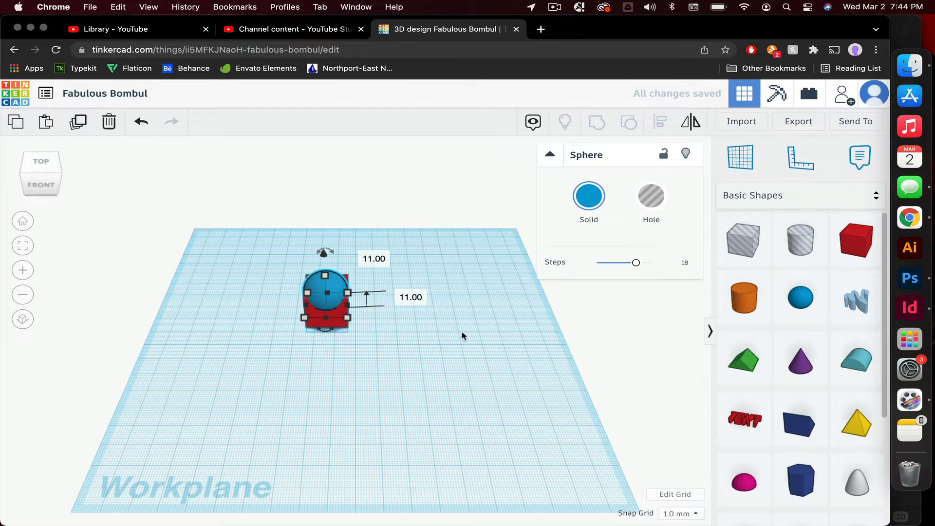
click(358, 332)
scroll(334, 318, up, 5)
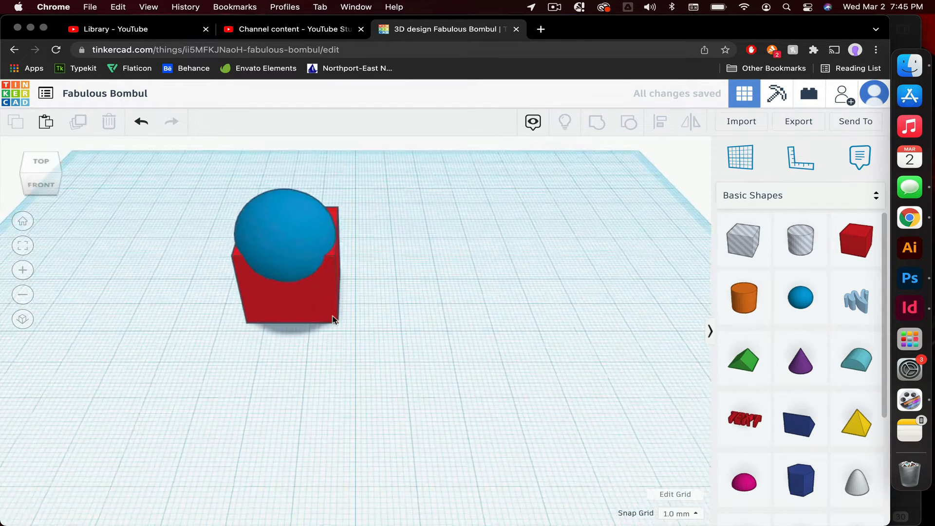
Move the box and sphere together about 18 mm sideways and 28 mm forward on the workplane
scroll(333, 315, up, 3)
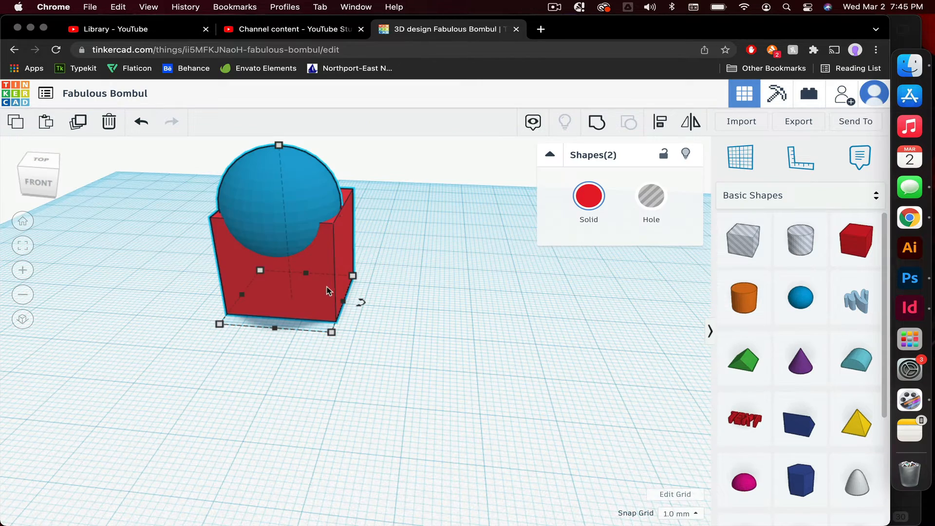
drag(326, 290, 422, 394)
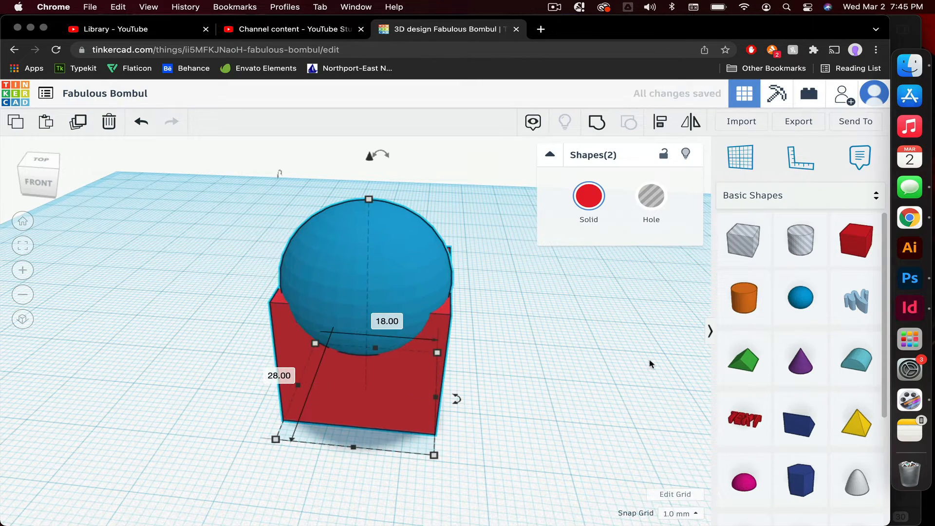
click(651, 364)
drag(500, 381, 538, 396)
Center the sphere over the top face of the box
click(397, 305)
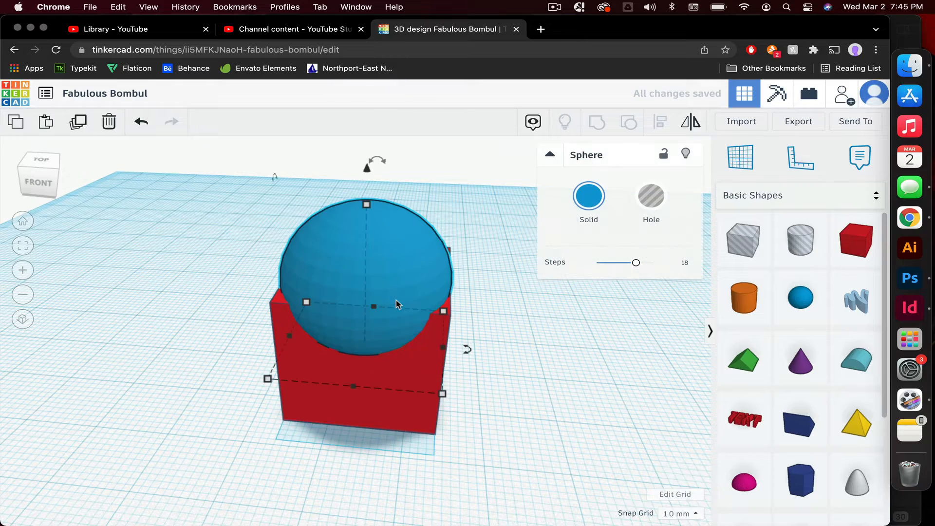
click(545, 344)
click(39, 185)
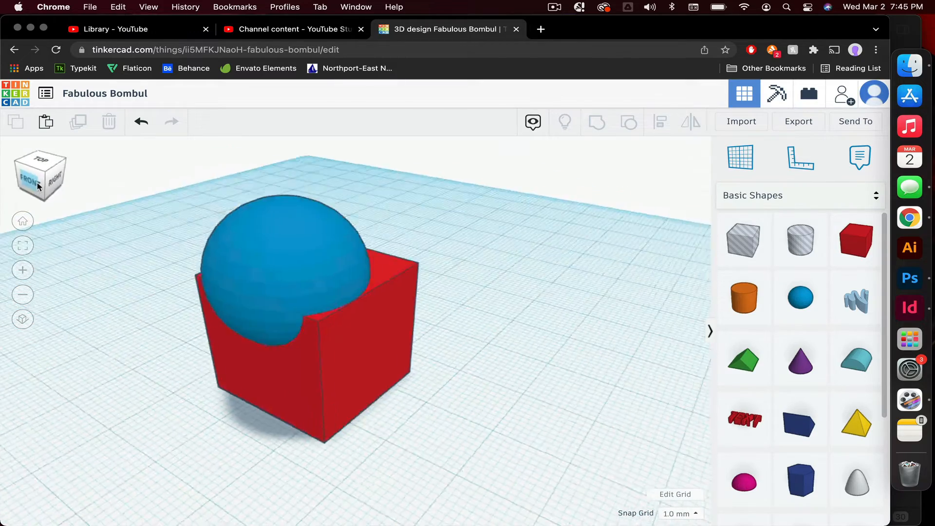
click(239, 250)
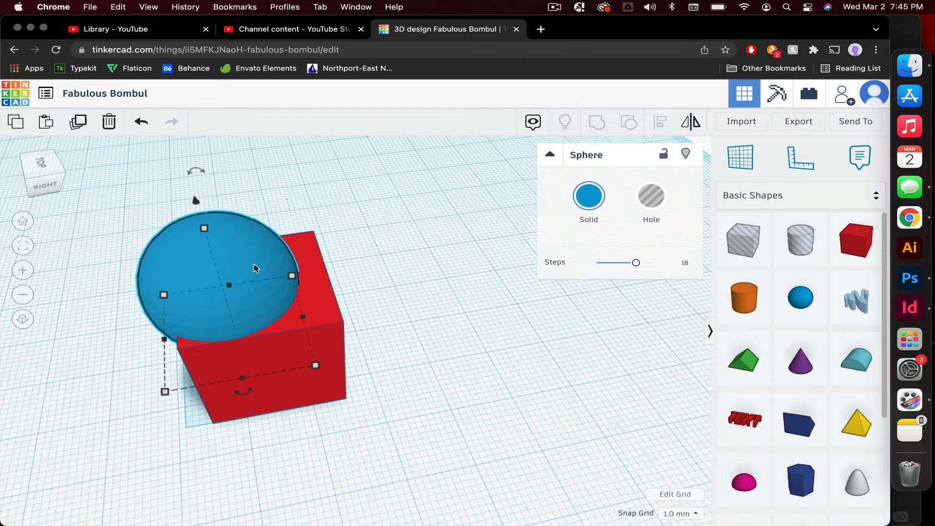
drag(254, 267, 286, 263)
click(448, 351)
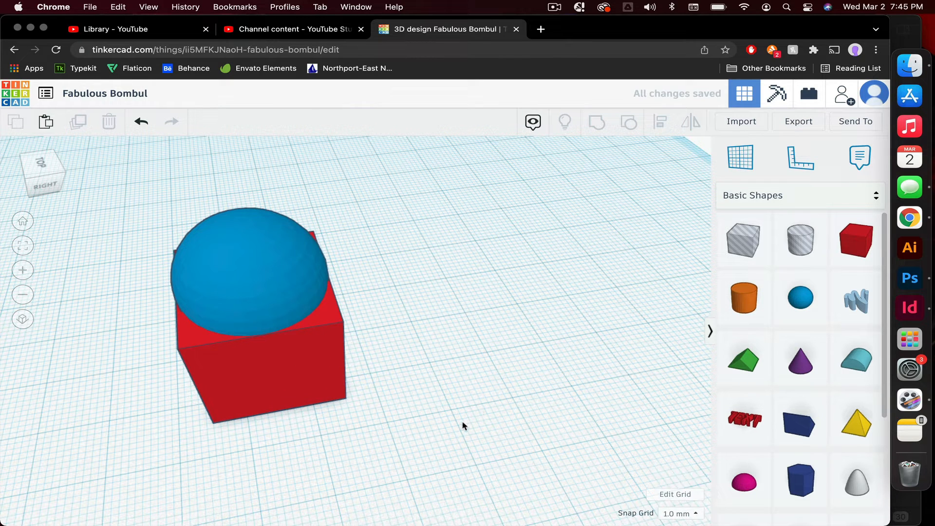
Group the box and the sphere into one object
drag(462, 424, 163, 188)
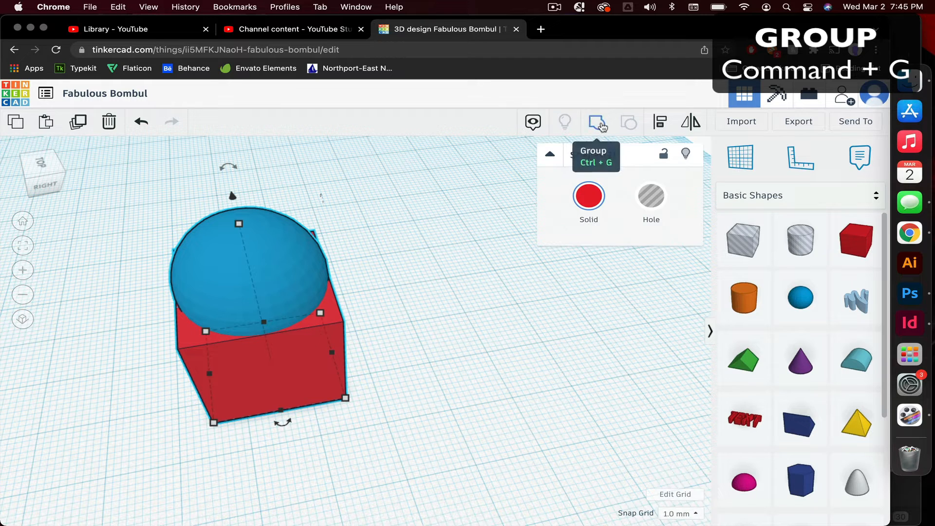
click(600, 125)
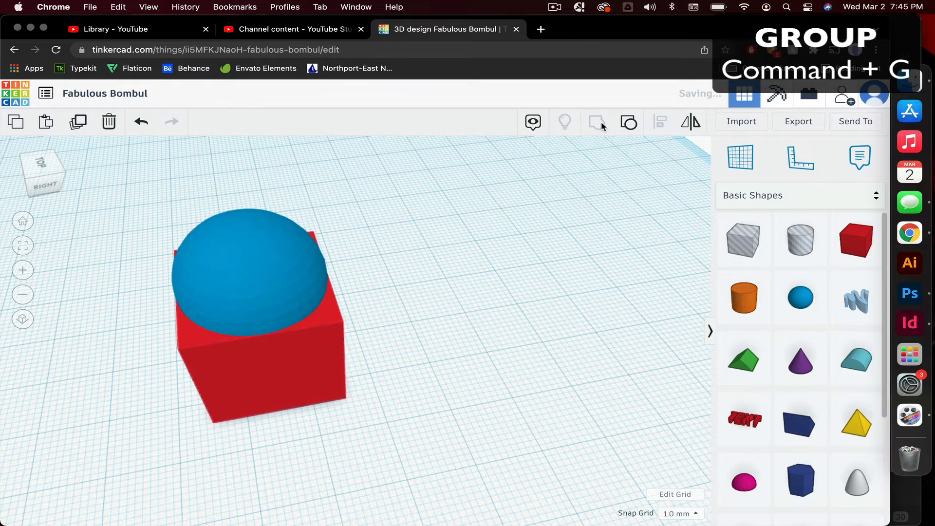
click(415, 350)
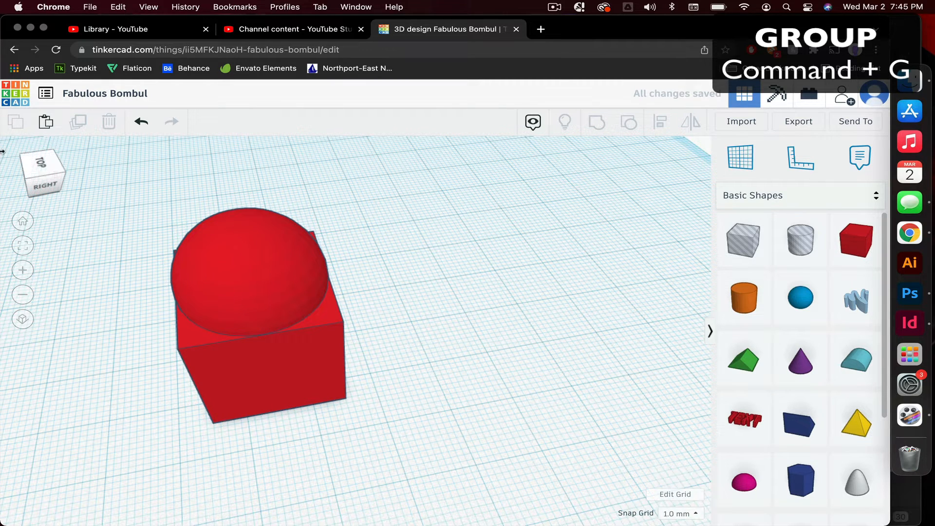
Undo the grouping of the box and sphere
click(55, 178)
drag(53, 174, 42, 177)
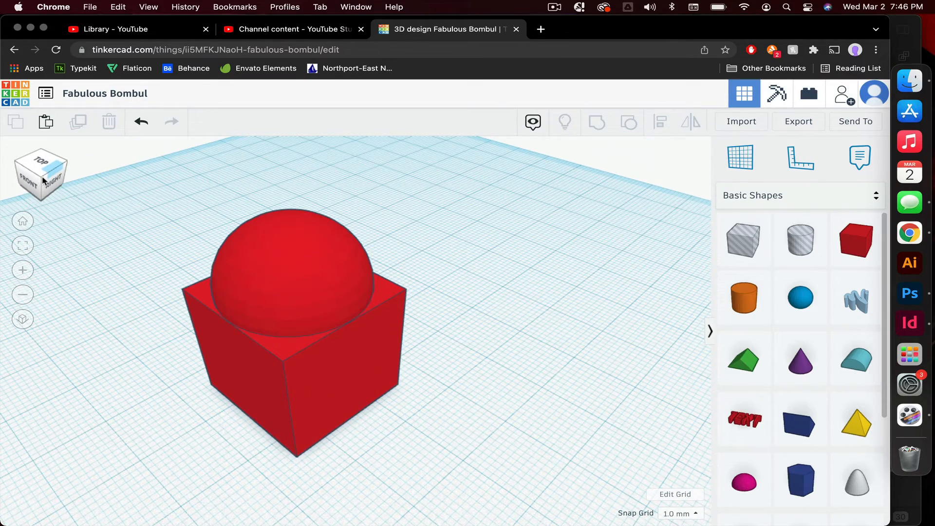
key(super+z)
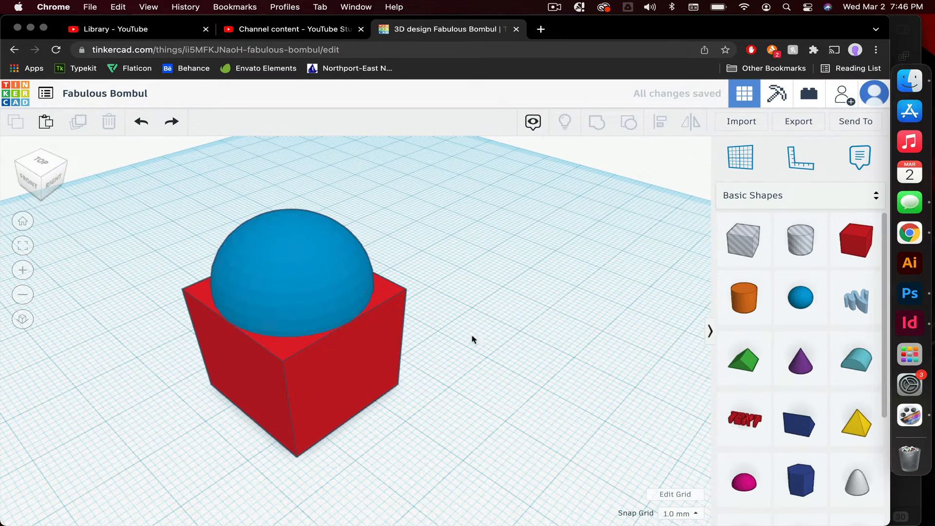
Resize the sphere about its center to 16 mm in length and width
click(280, 281)
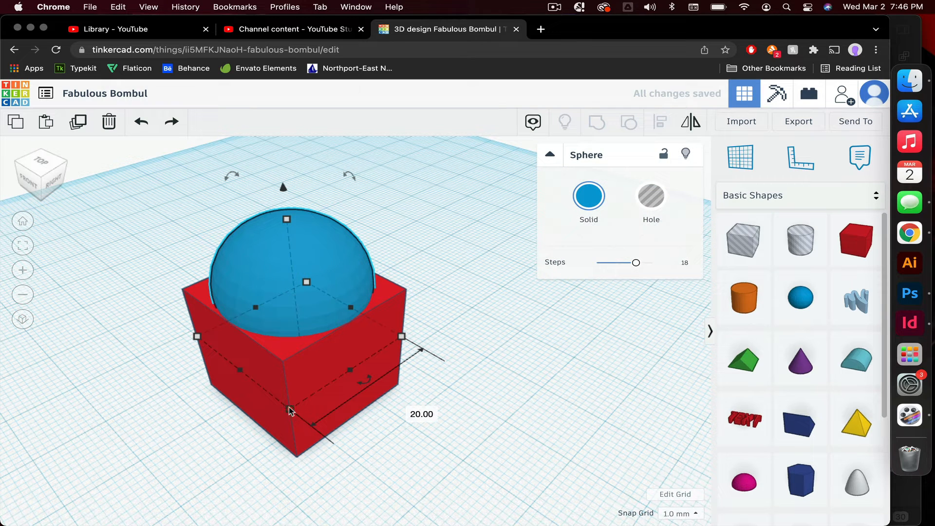
mouse_move(288, 407)
mouse_down()
mouse_move(277, 373)
mouse_move(292, 392)
mouse_up()
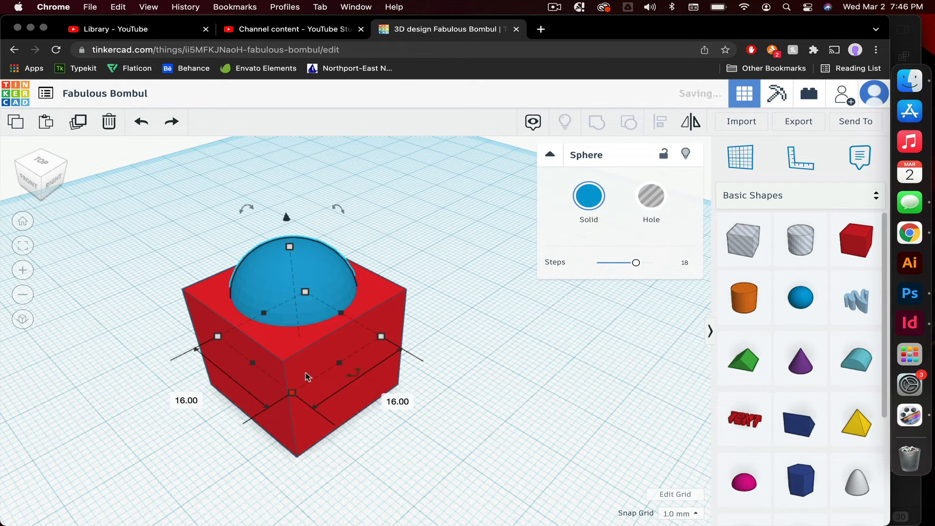
click(480, 299)
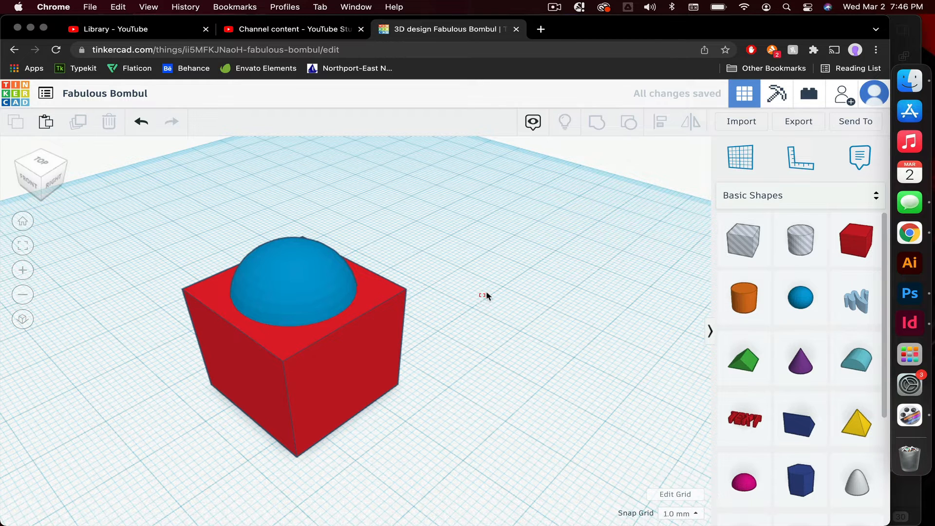
Turn the sphere on top of the box into a hole
drag(390, 451, 396, 290)
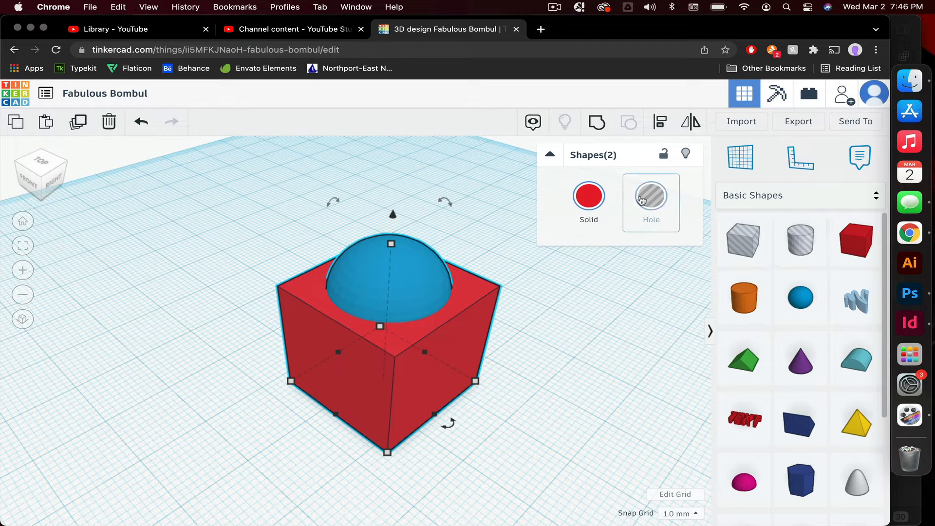
click(572, 247)
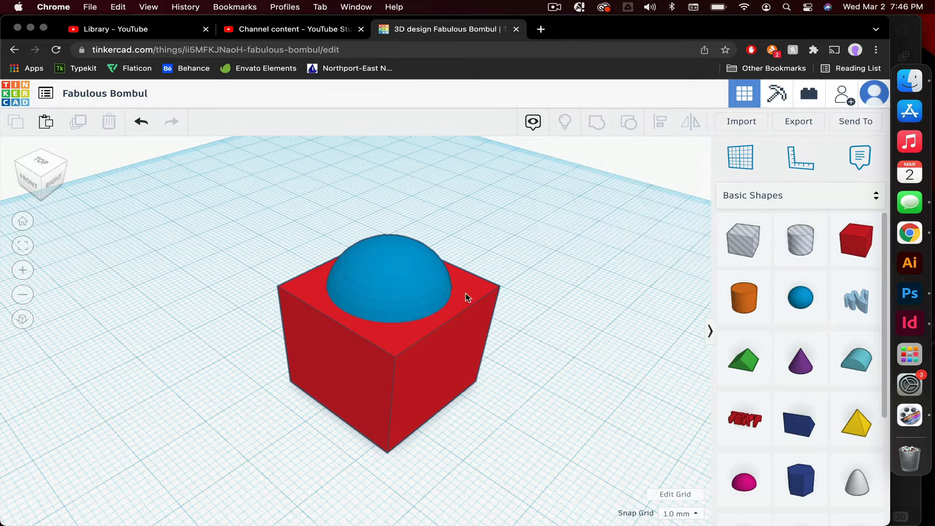
click(399, 288)
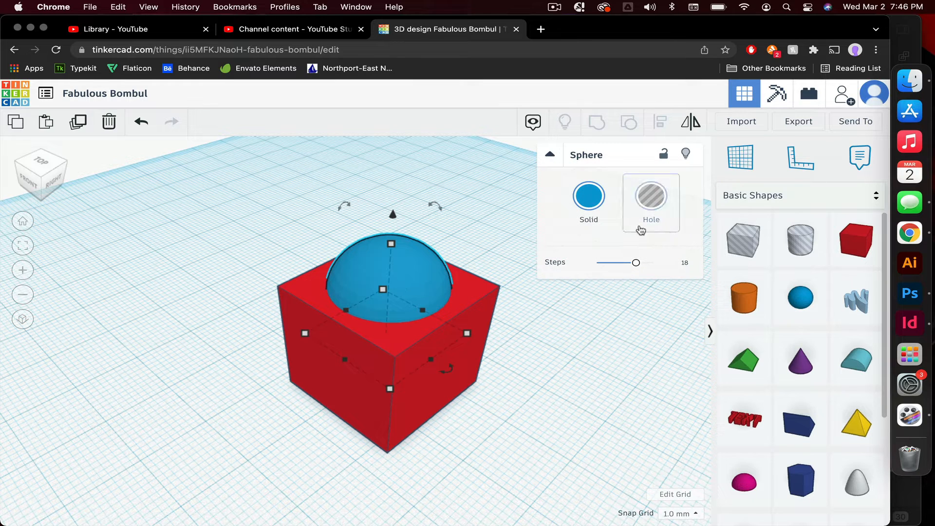
click(651, 197)
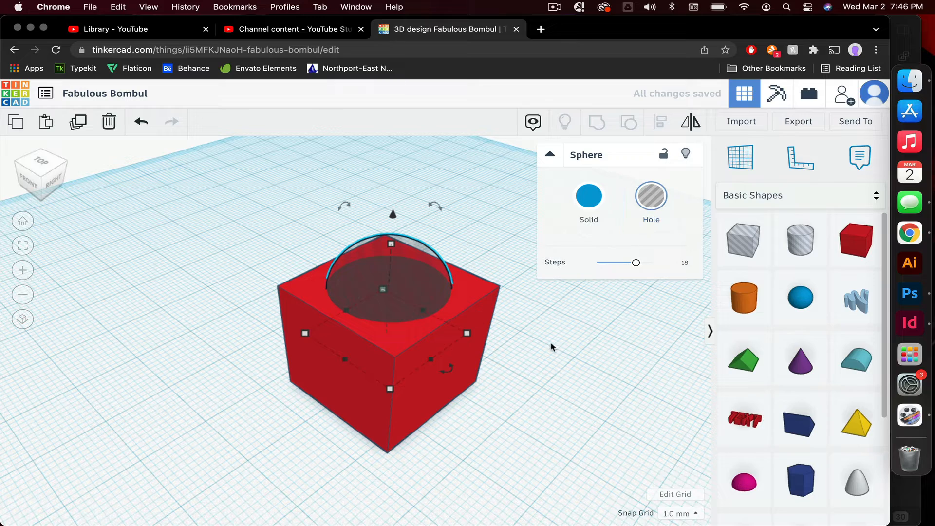
click(530, 317)
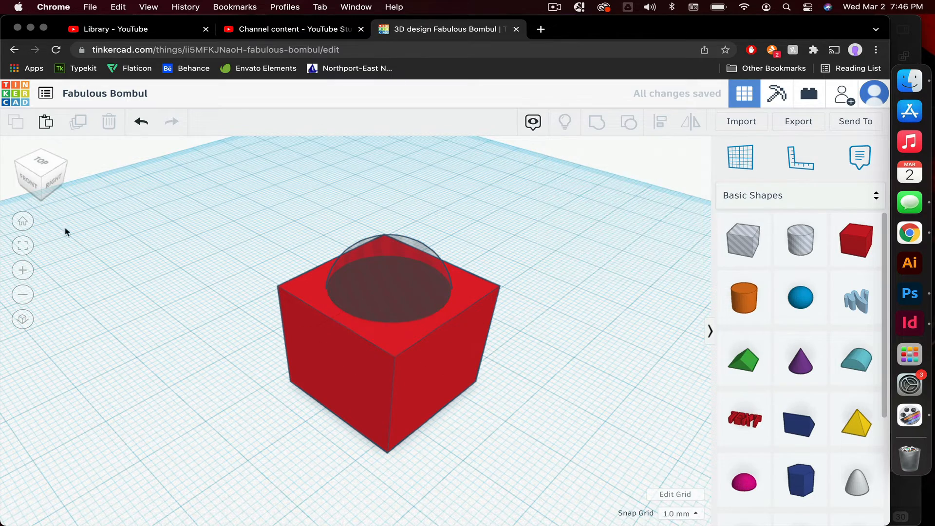
Group the box with the hole sphere to cut a round hollow into the box's top
mouse_move(36, 182)
mouse_down()
mouse_move(38, 201)
mouse_move(37, 181)
mouse_move(36, 193)
mouse_up()
drag(561, 433, 371, 259)
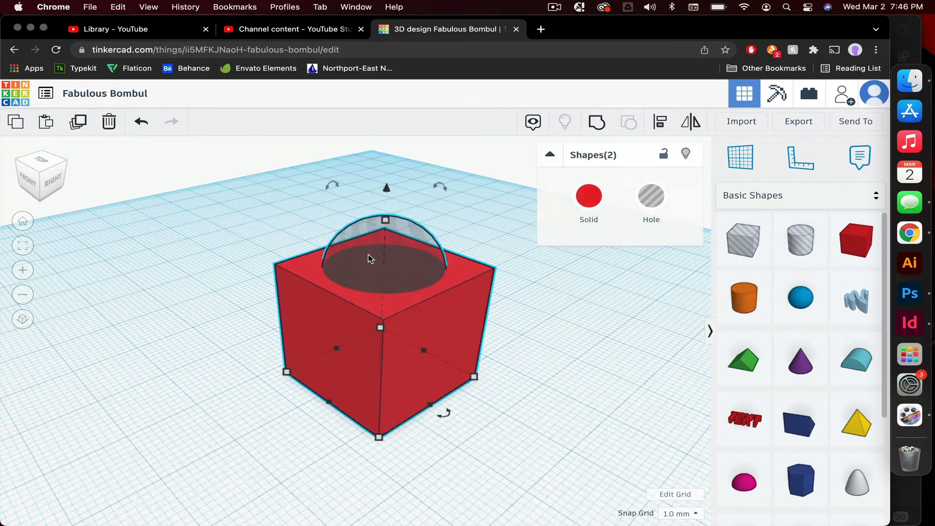
click(597, 124)
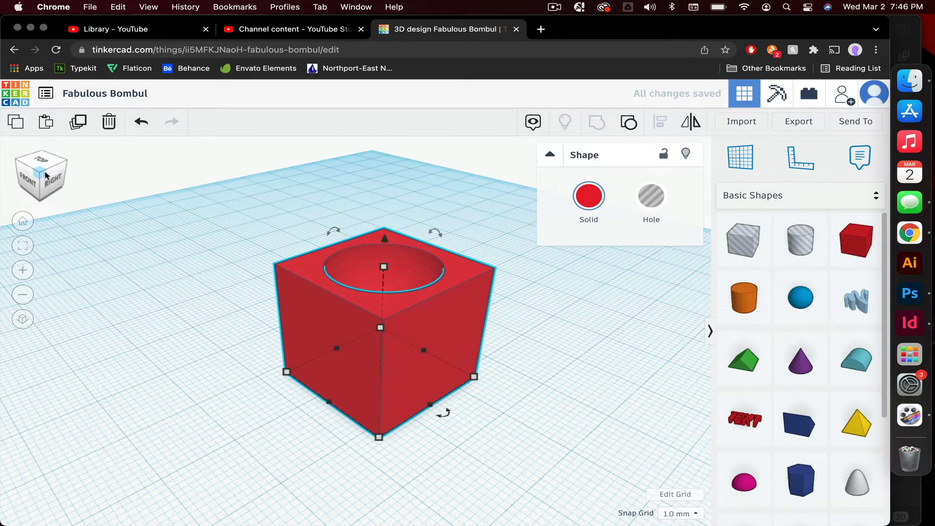
click(48, 180)
mouse_move(47, 177)
mouse_down()
mouse_move(56, 170)
mouse_move(44, 177)
mouse_up()
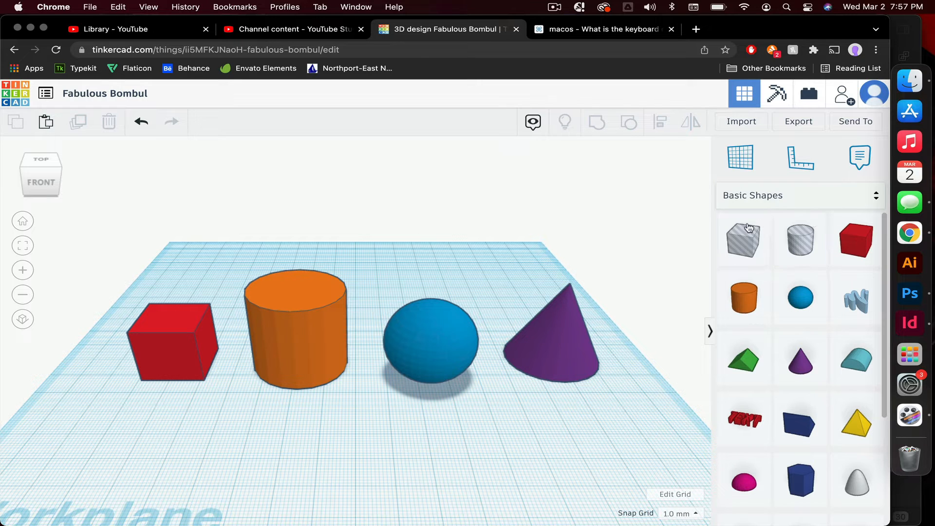
Try out the Radius setting on the red box and return it to square corners
click(195, 359)
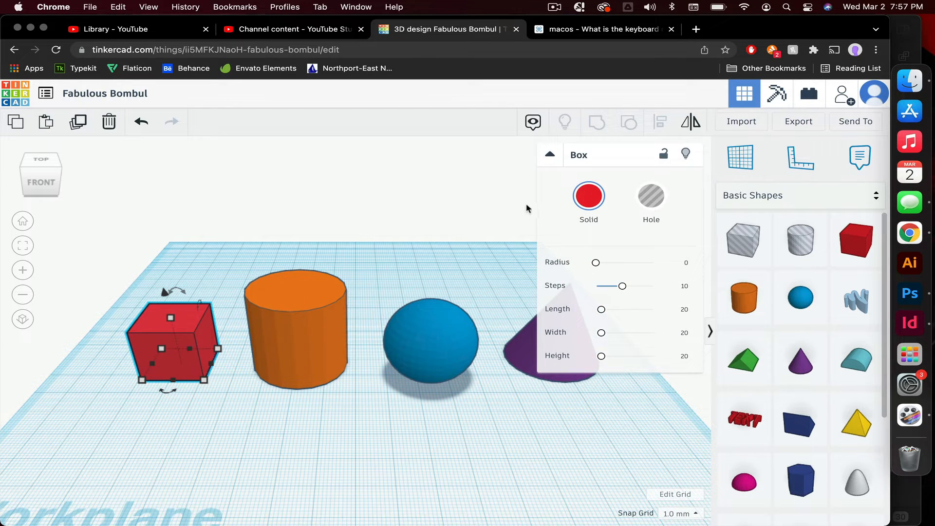
click(550, 155)
click(549, 156)
mouse_move(596, 264)
mouse_down()
mouse_move(622, 264)
mouse_move(599, 269)
mouse_move(605, 264)
mouse_move(606, 274)
mouse_move(589, 266)
mouse_up()
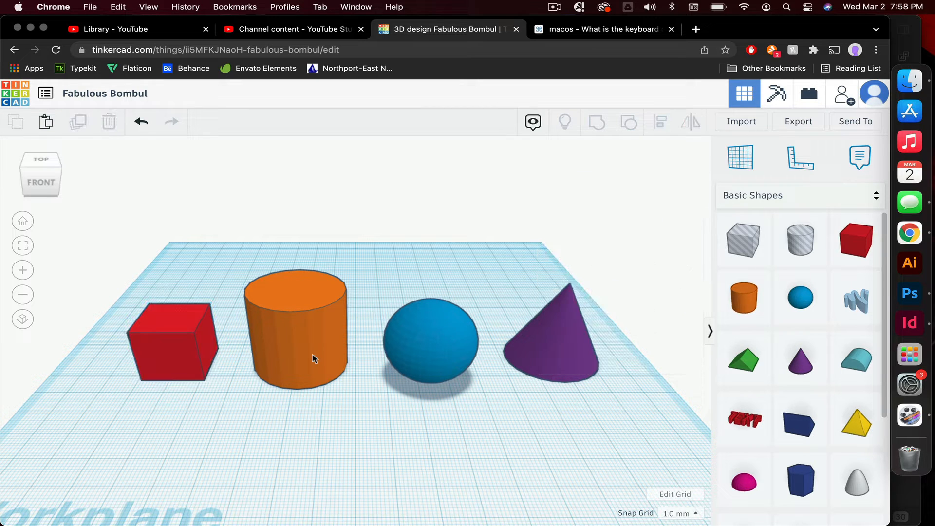
Try different Sides values on the orange cylinder and set it to 12
click(312, 355)
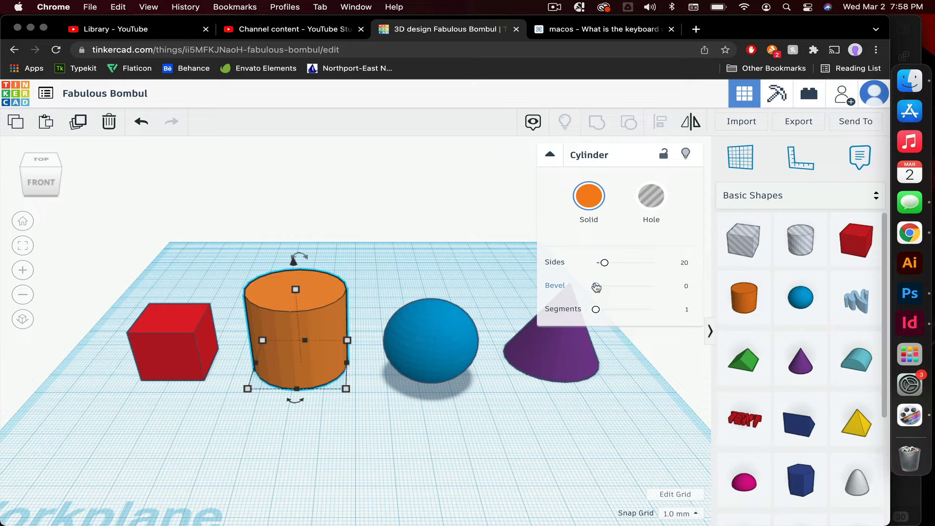
drag(605, 263, 528, 255)
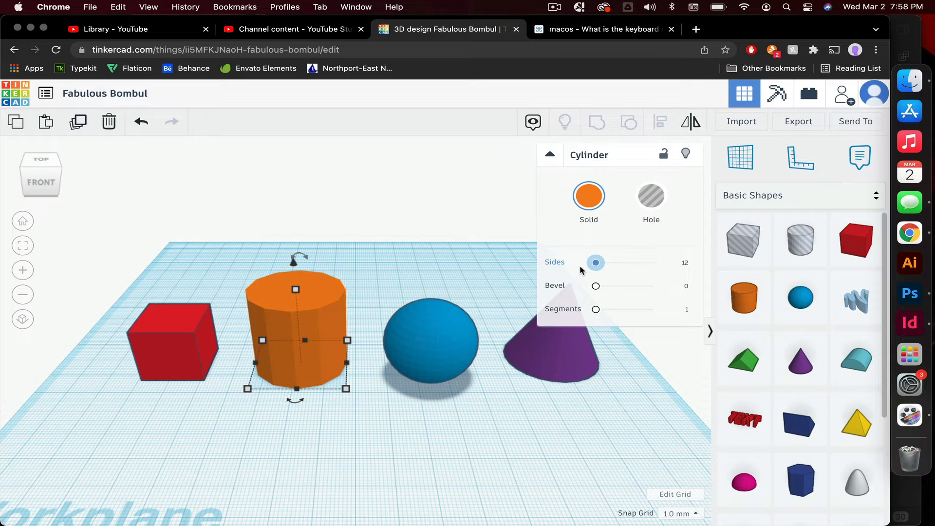
mouse_move(595, 263)
mouse_down()
mouse_move(689, 267)
mouse_move(613, 264)
mouse_up()
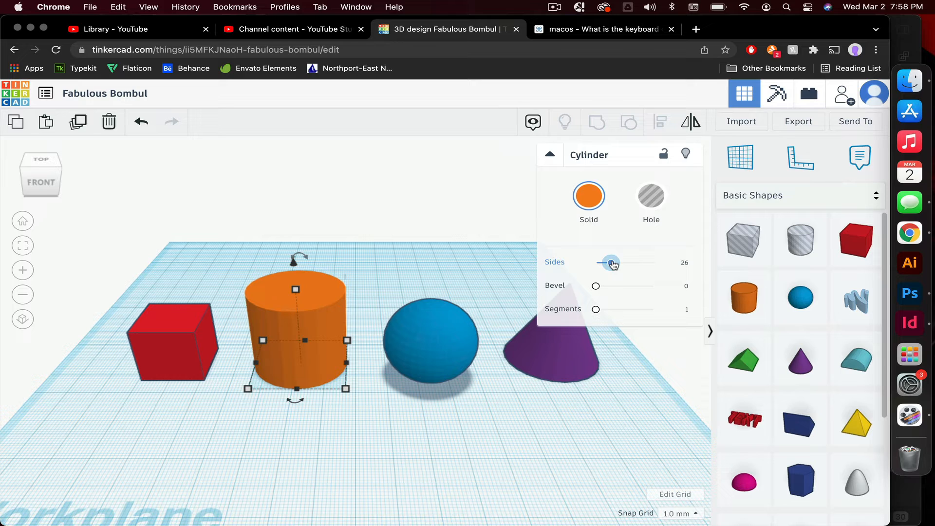
drag(612, 265, 595, 257)
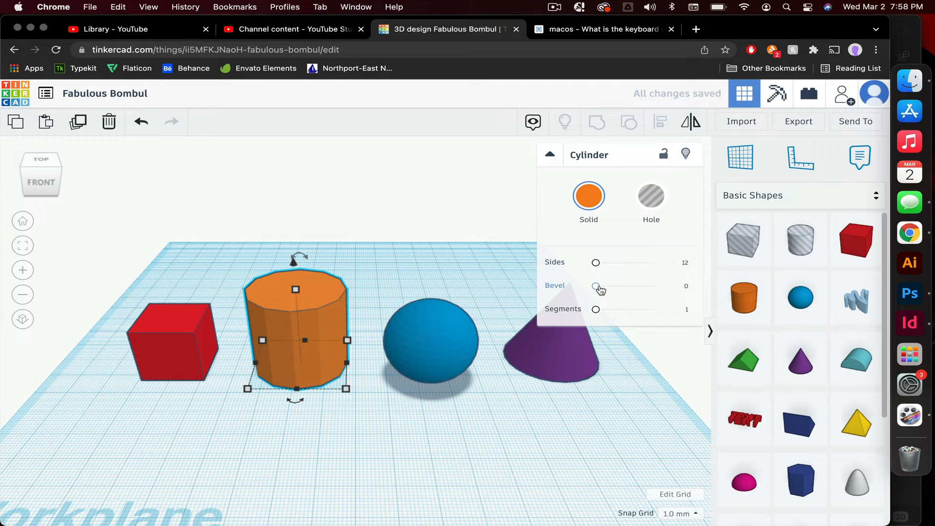
Try out the Bevel setting on the orange cylinder and return it to sharp edges
drag(600, 290, 636, 293)
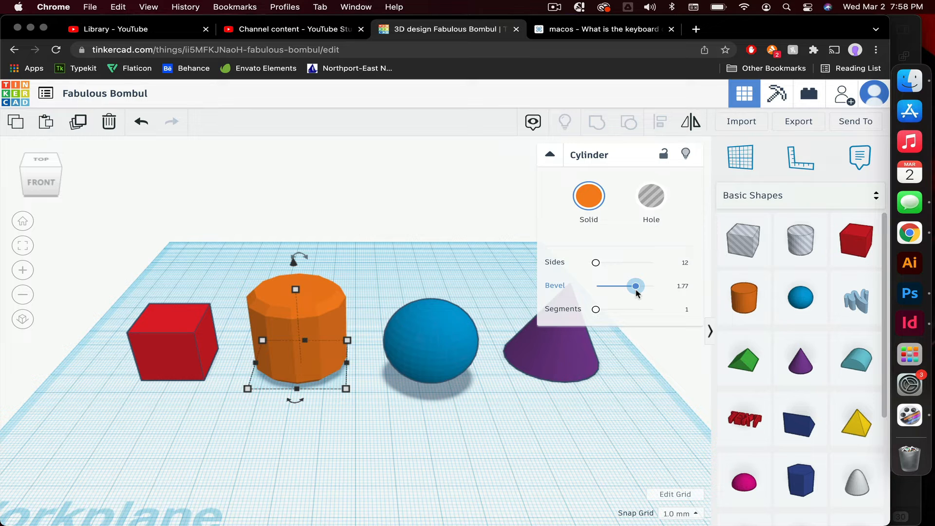
drag(637, 293, 625, 291)
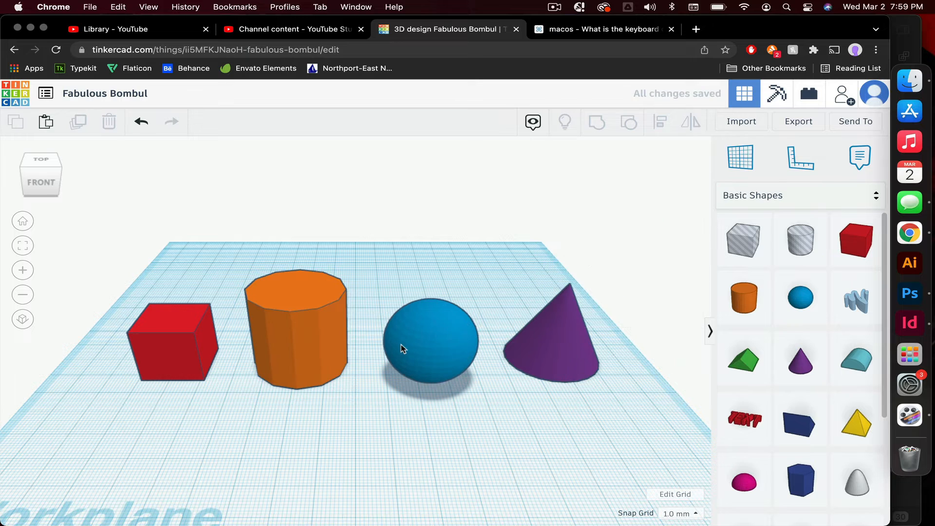
Lower the blue sphere's Steps setting to give it a coarser, faceted surface
click(434, 347)
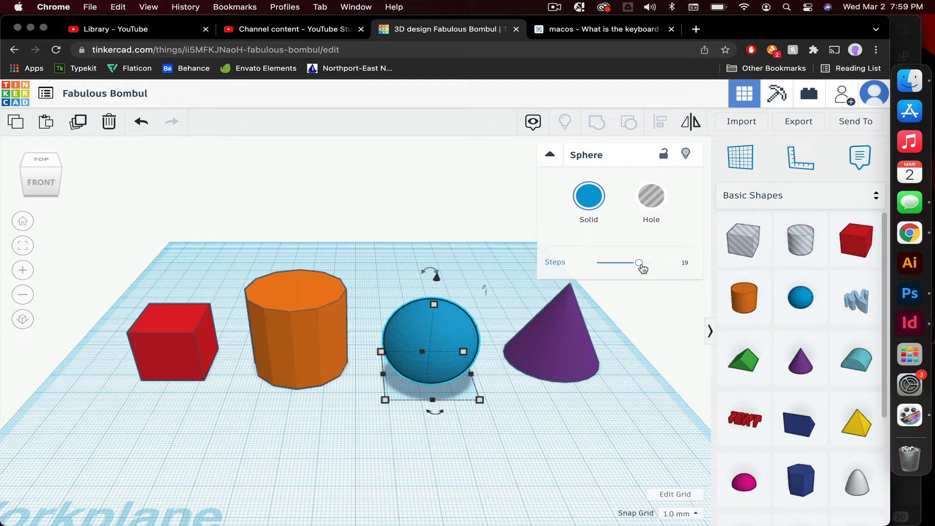
scroll(481, 364, up, 5)
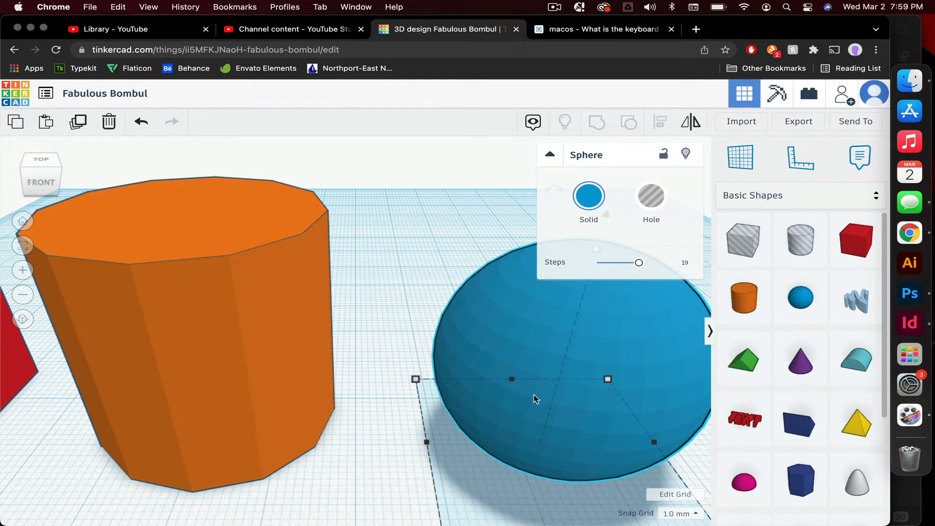
scroll(534, 394, down, 5)
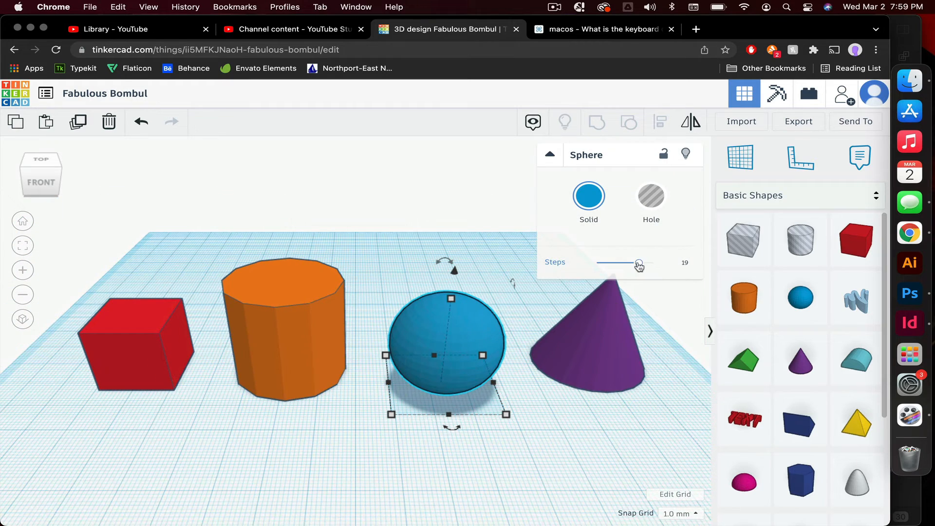
drag(638, 263, 607, 271)
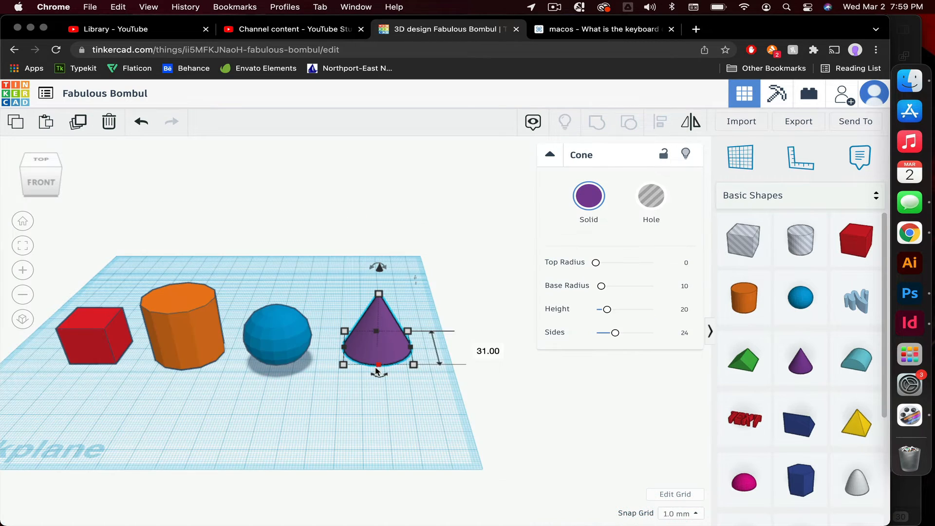
Flatten the purple cone's tip with a Top Radius of 2.87 and widen its Base Radius to 11.01
scroll(376, 368, up, 5)
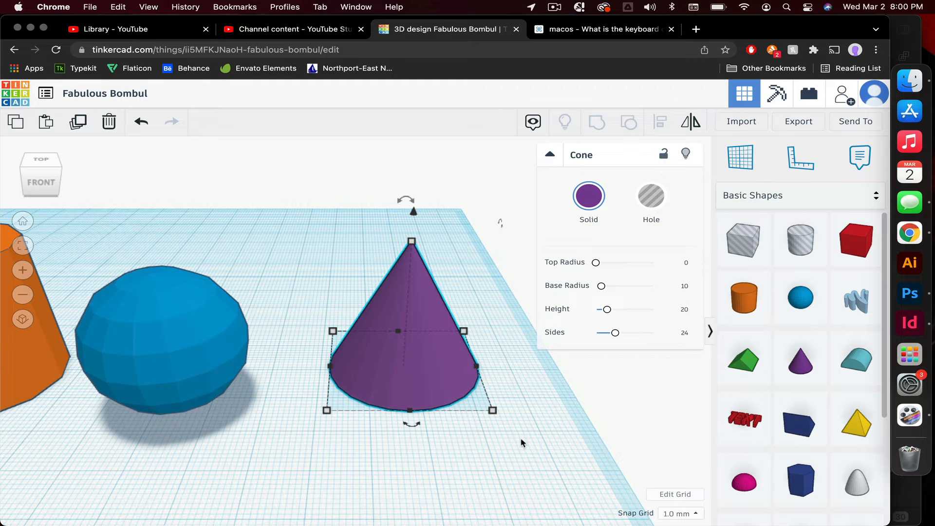
key(super+z)
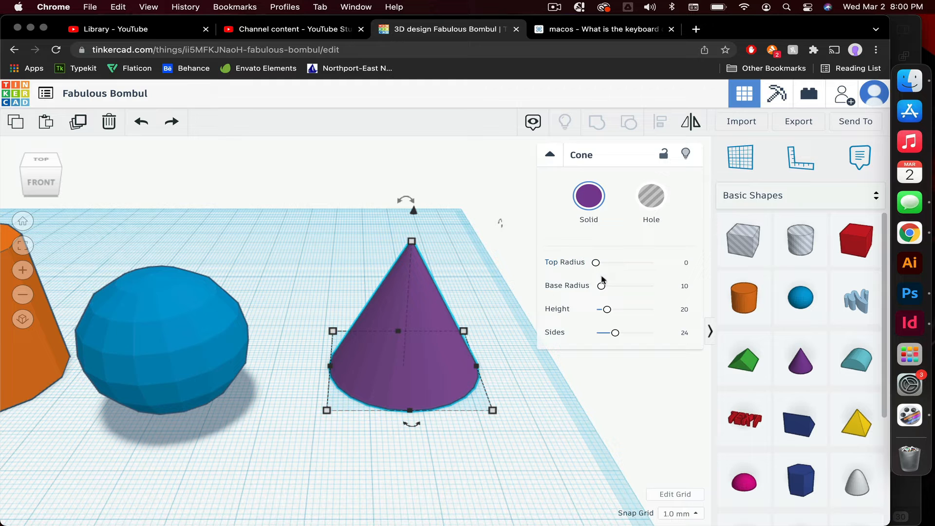
drag(598, 263, 602, 286)
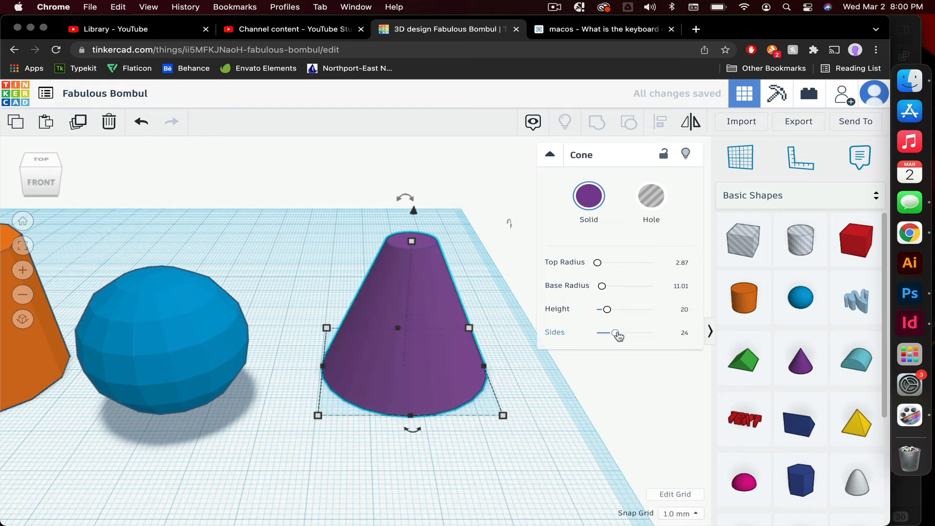
Reduce the purple cone's Sides, trying 4 and settling on slightly more for a faceted tapered shape
mouse_move(615, 332)
mouse_down()
mouse_move(634, 334)
mouse_move(599, 333)
mouse_up()
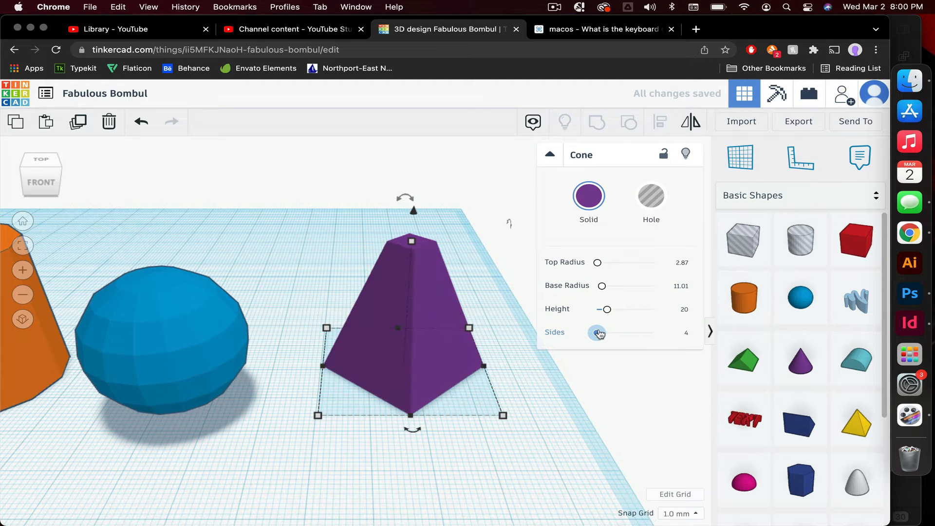
drag(598, 332, 602, 332)
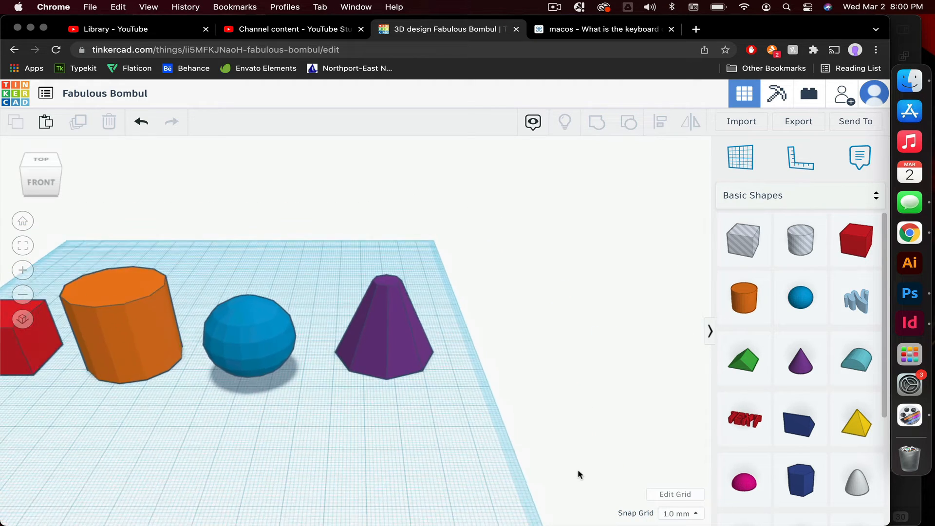
scroll(578, 474, down, 2)
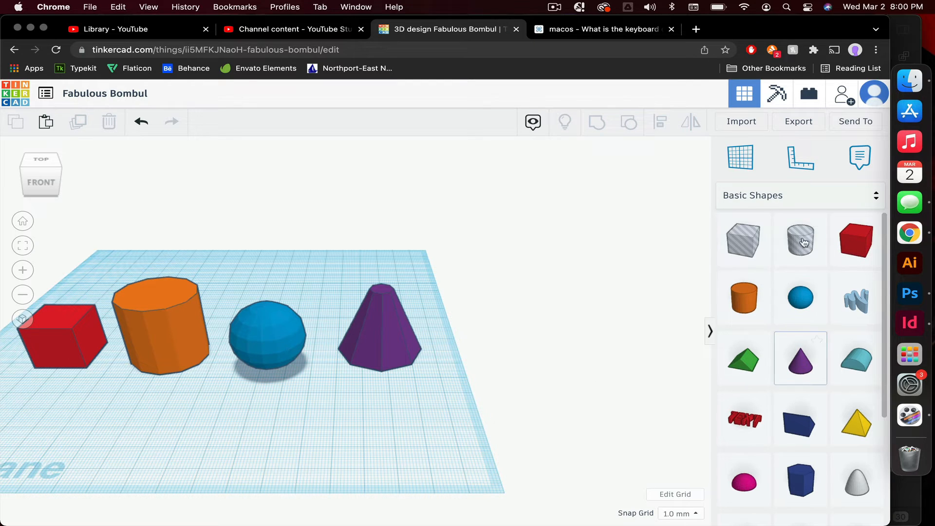
scroll(780, 346, down, 3)
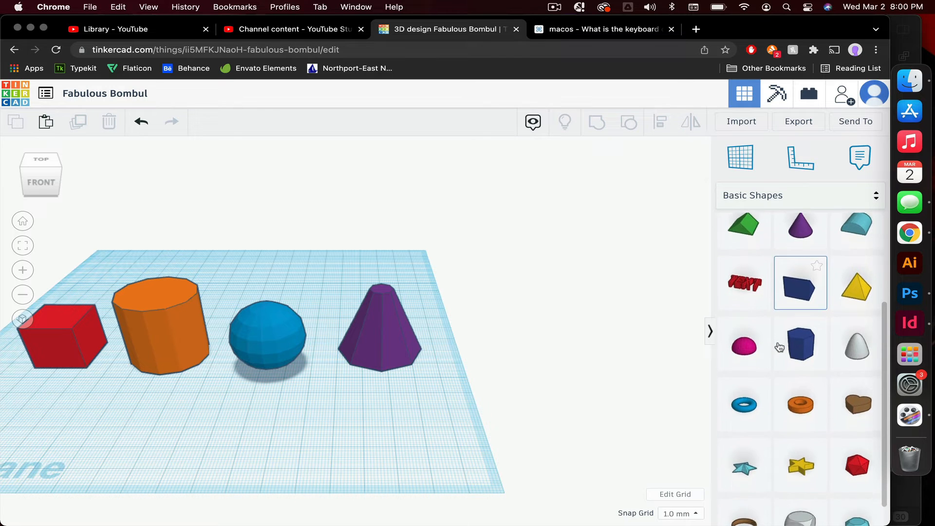
scroll(780, 346, up, 3)
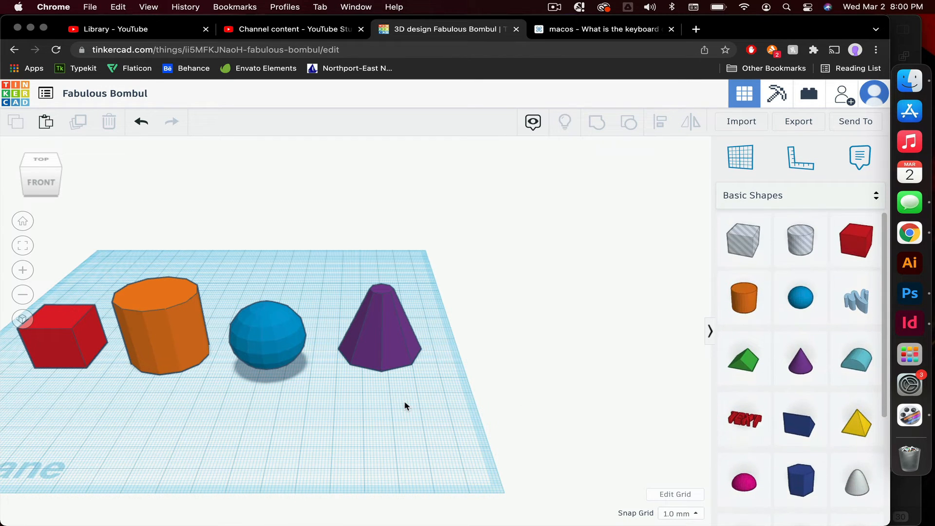
click(386, 360)
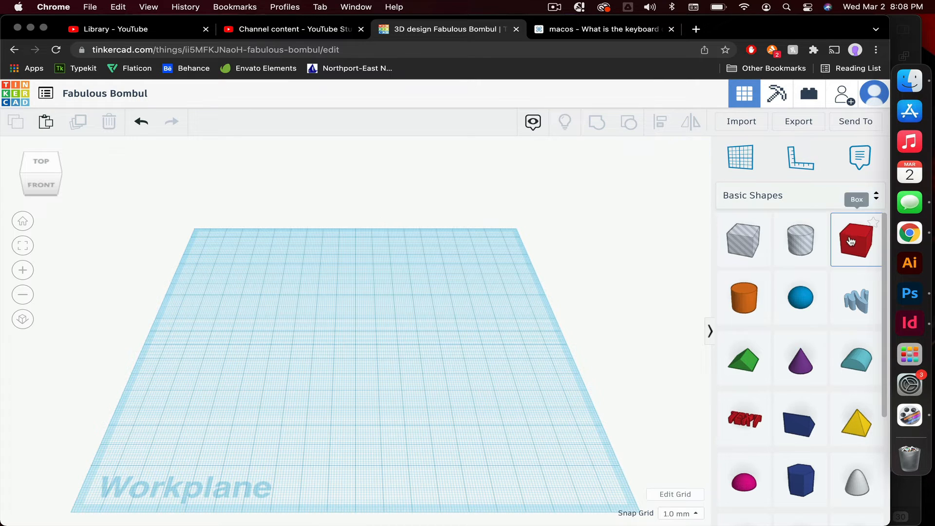
Place a red box on the workplane and paste two copies, spreading the three boxes into an uneven row
drag(850, 237, 310, 425)
key(super+c)
key(super+v)
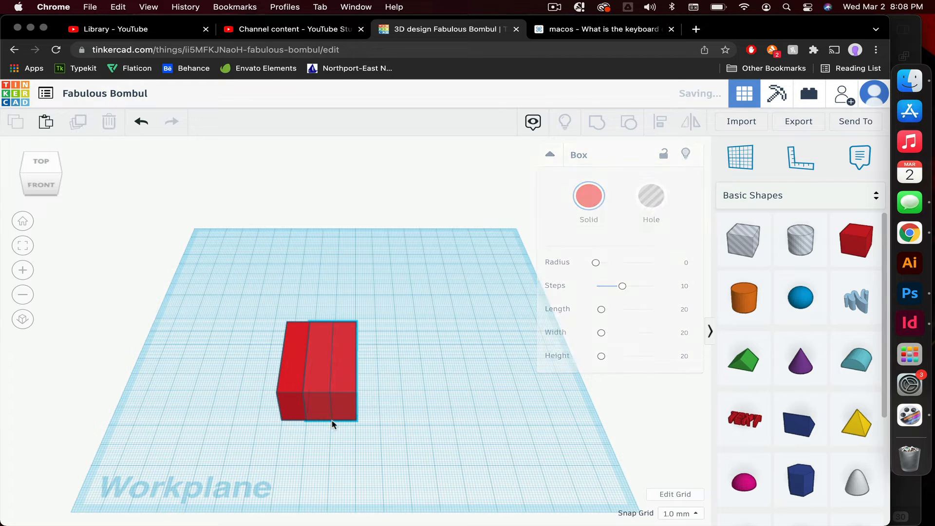
click(410, 443)
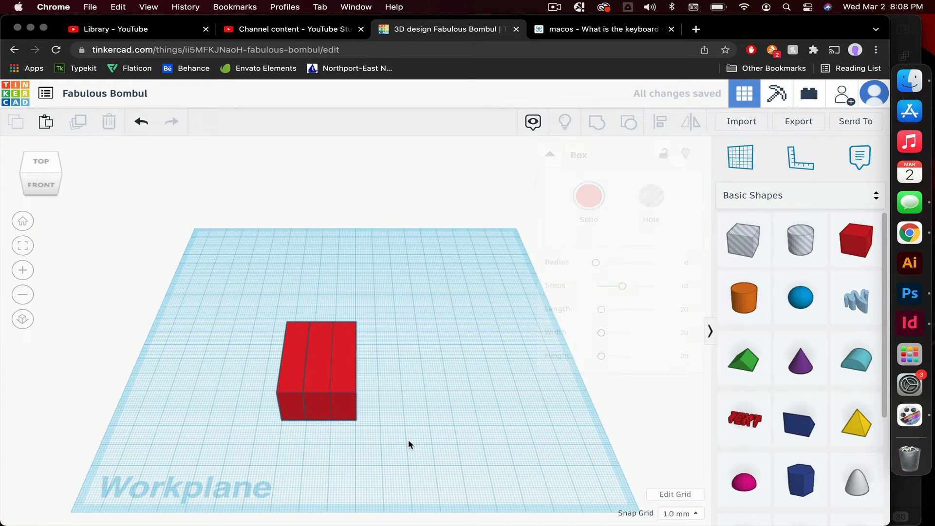
drag(341, 389, 456, 384)
key(super+v)
click(477, 436)
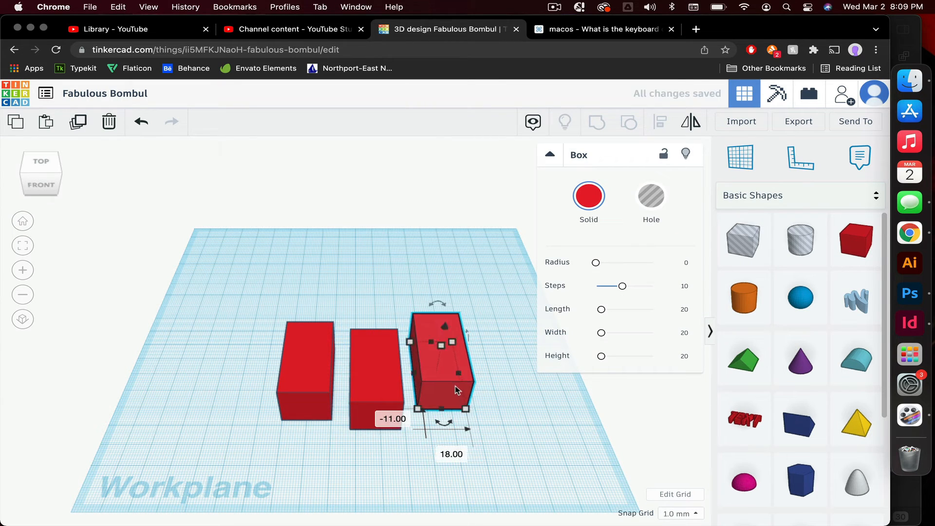
click(522, 416)
Select all three boxes in the top view and try aligning them to the right edge of the selection
click(38, 167)
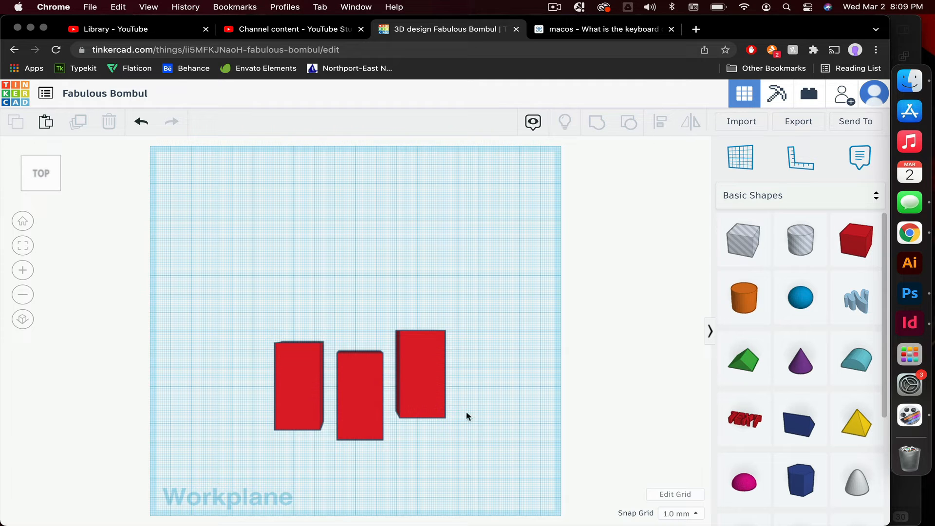
drag(469, 458, 229, 310)
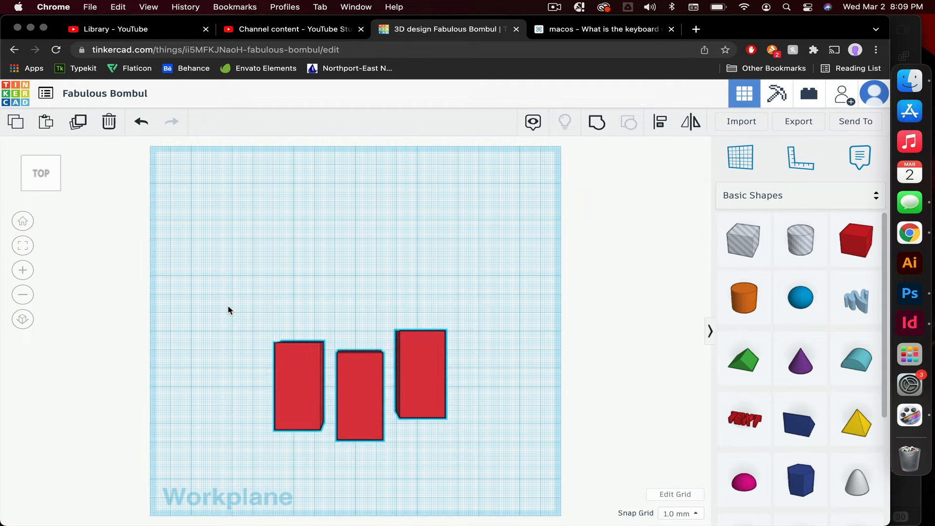
click(661, 124)
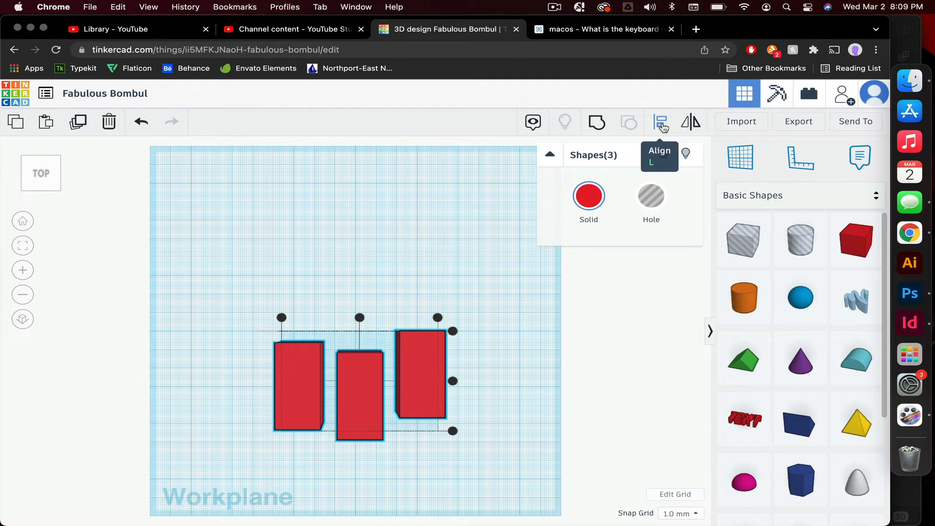
click(661, 124)
click(661, 124)
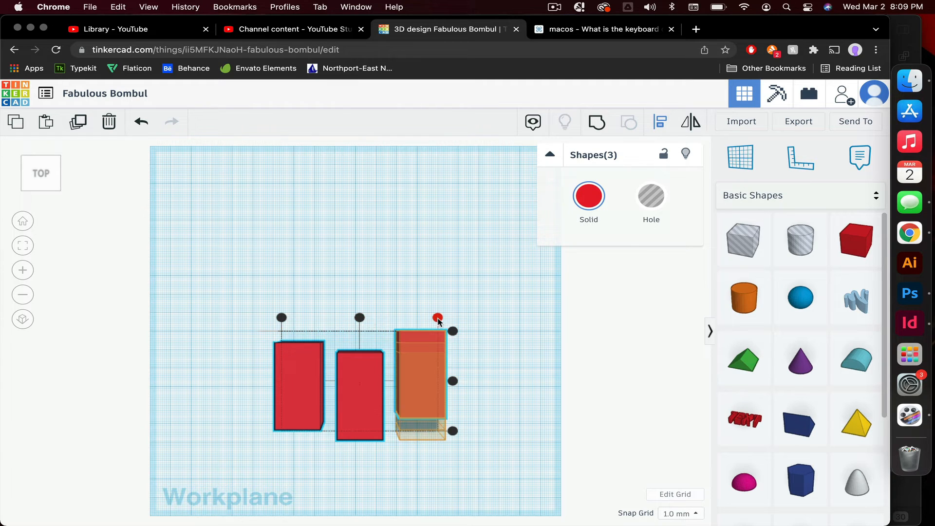
click(438, 318)
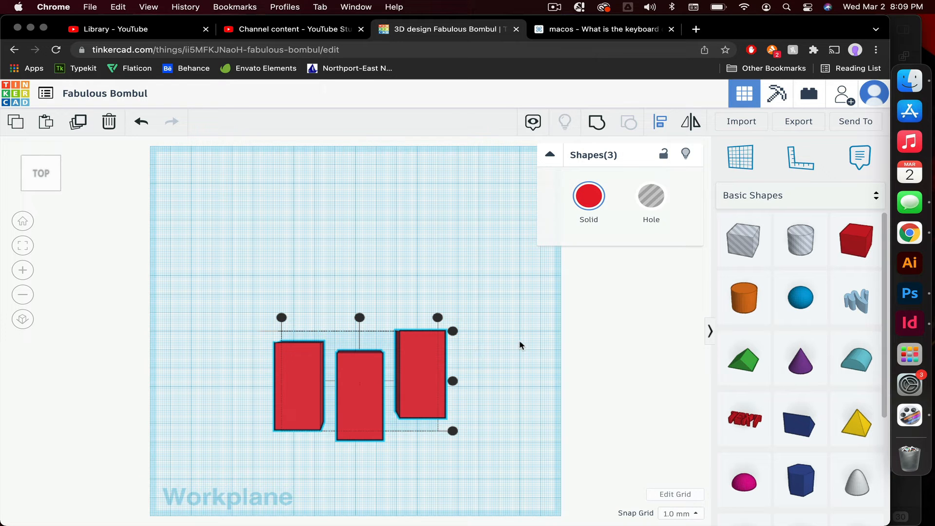
right_drag(519, 345, 524, 262)
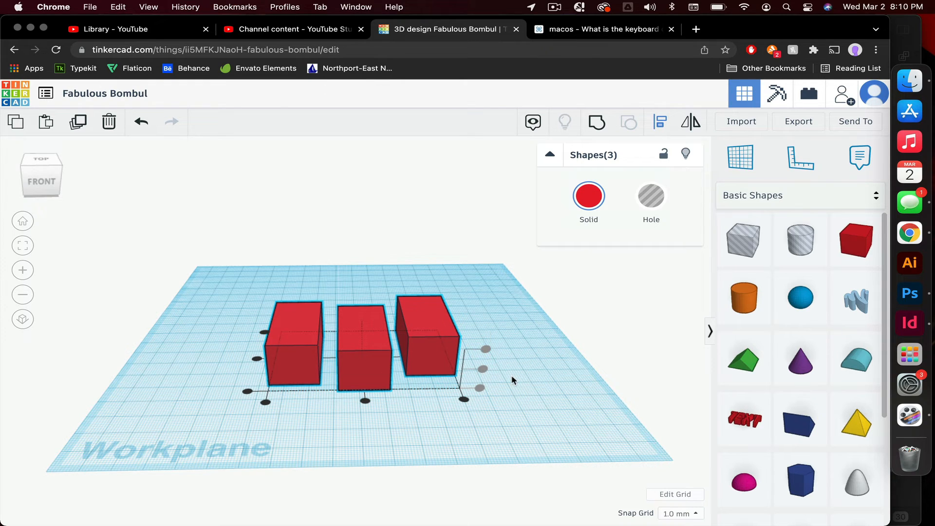
right_drag(511, 378, 501, 446)
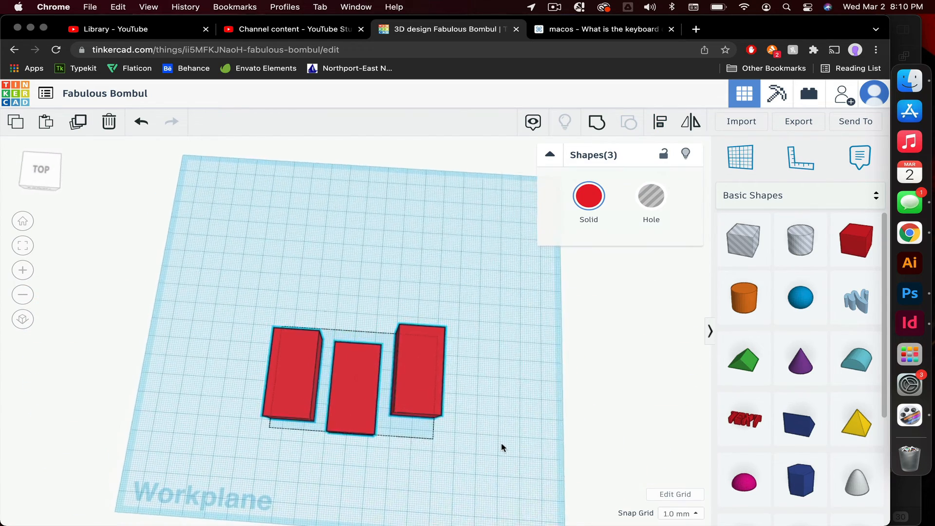
Try aligning the three boxes by their side-to-side centres and by their front-to-back centres, undoing each alignment
key(l)
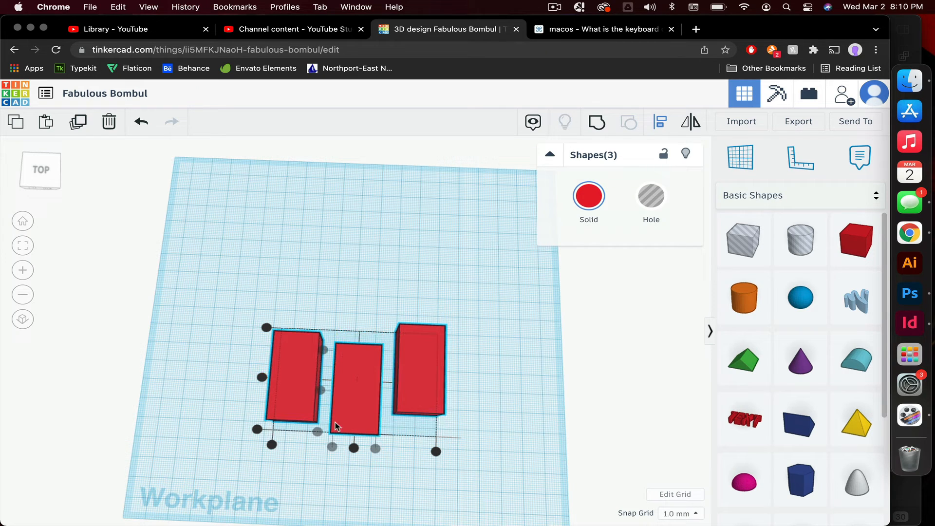
click(354, 448)
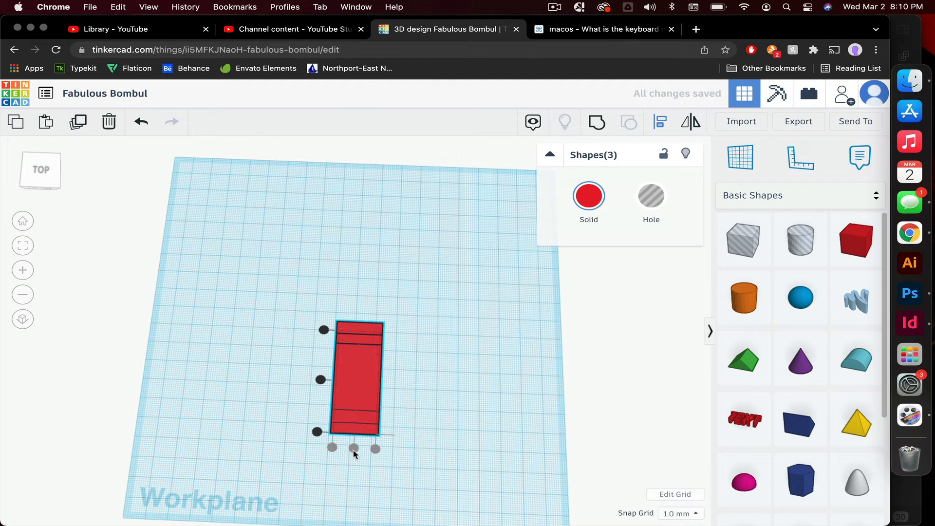
key(super+z)
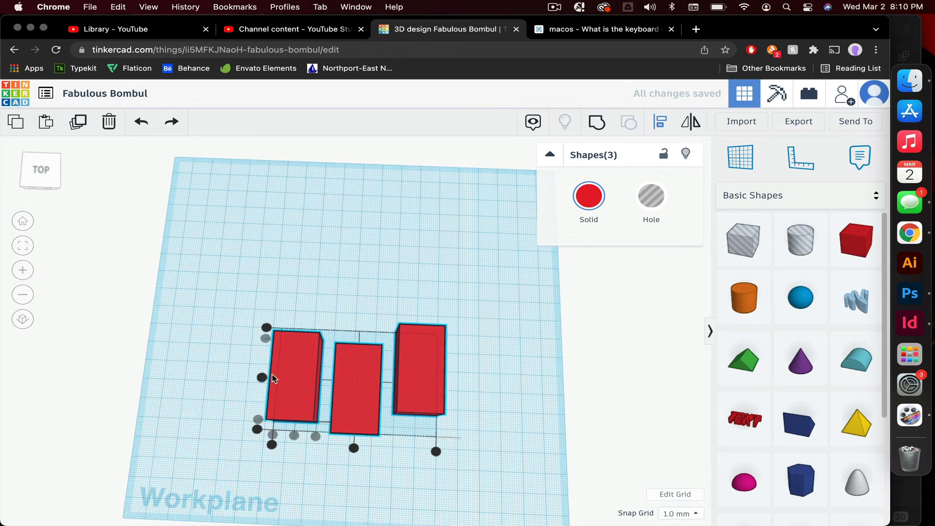
click(262, 378)
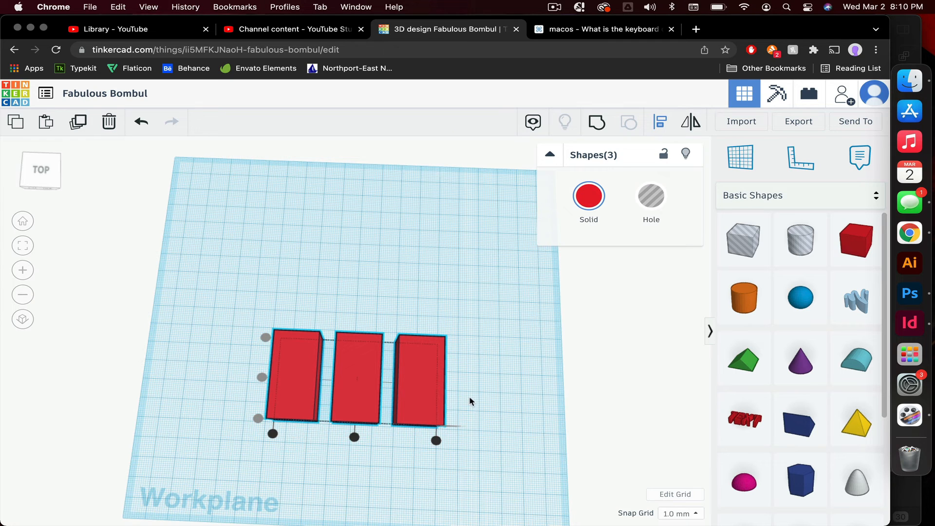
key(super+z)
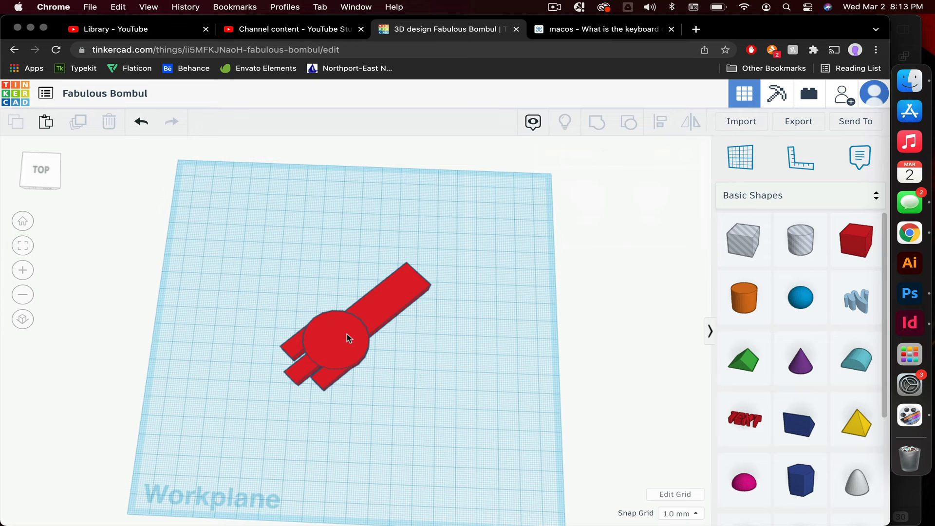
Duplicate the grouped red arm-and-hand shape and place the copy beside the original
click(372, 330)
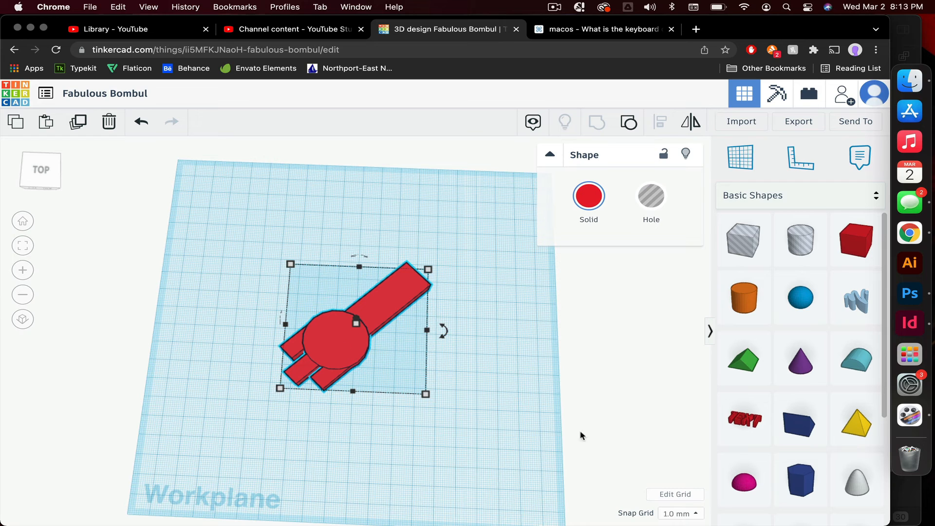
click(519, 380)
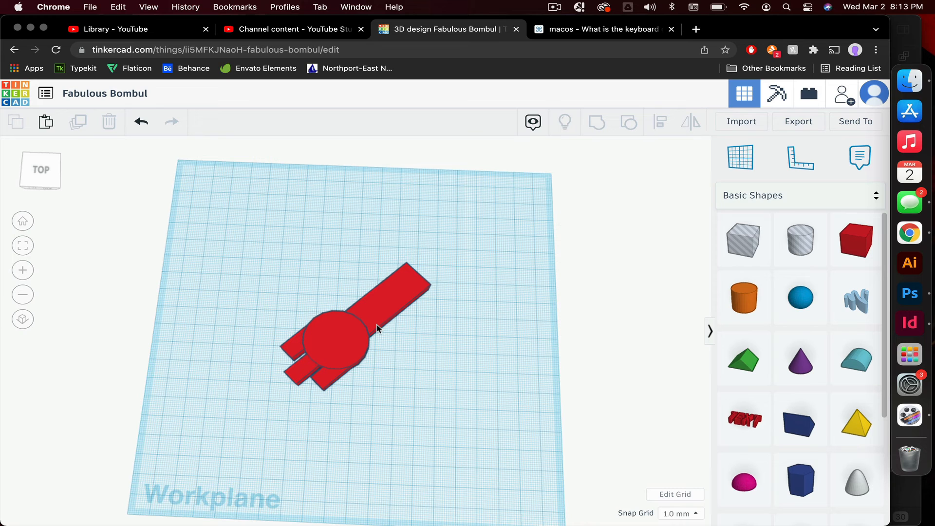
click(377, 327)
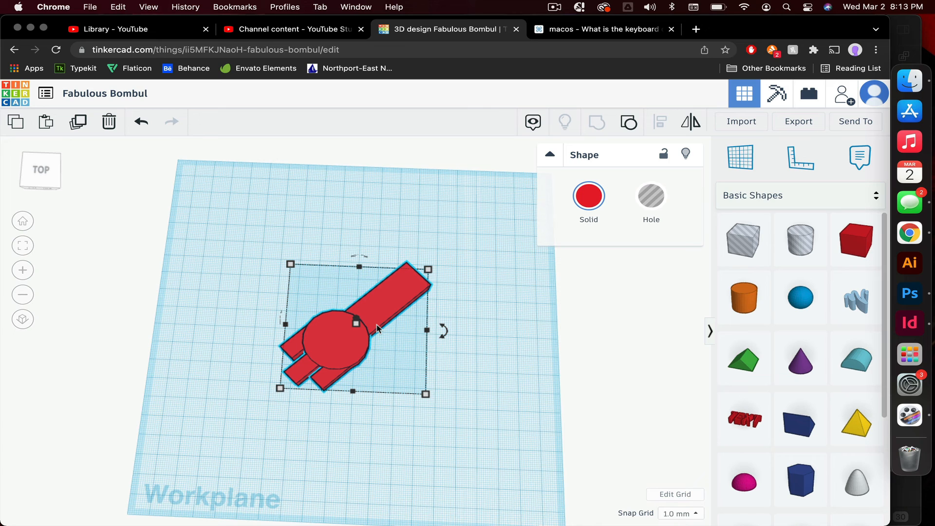
alt+drag(376, 324, 460, 343)
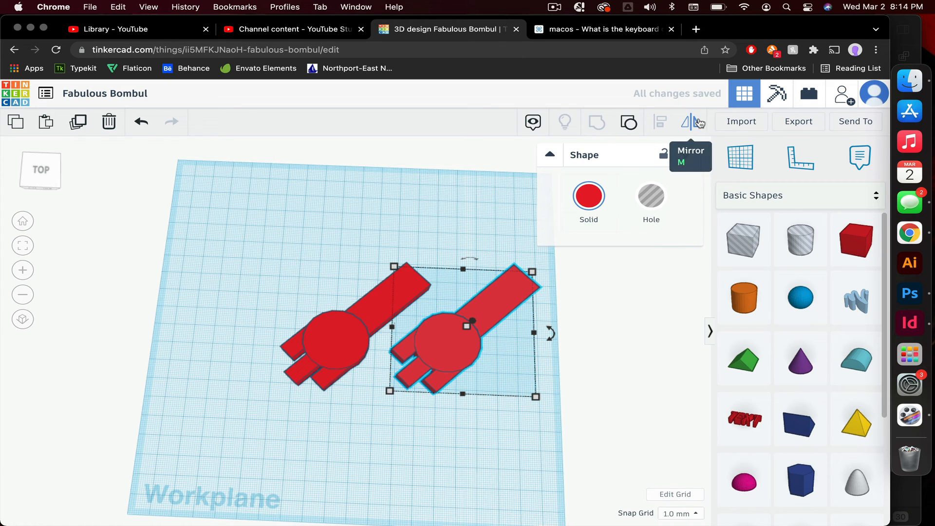
Mirror the copied arm-and-hand shape side to side so it faces the opposite way from the original
click(695, 124)
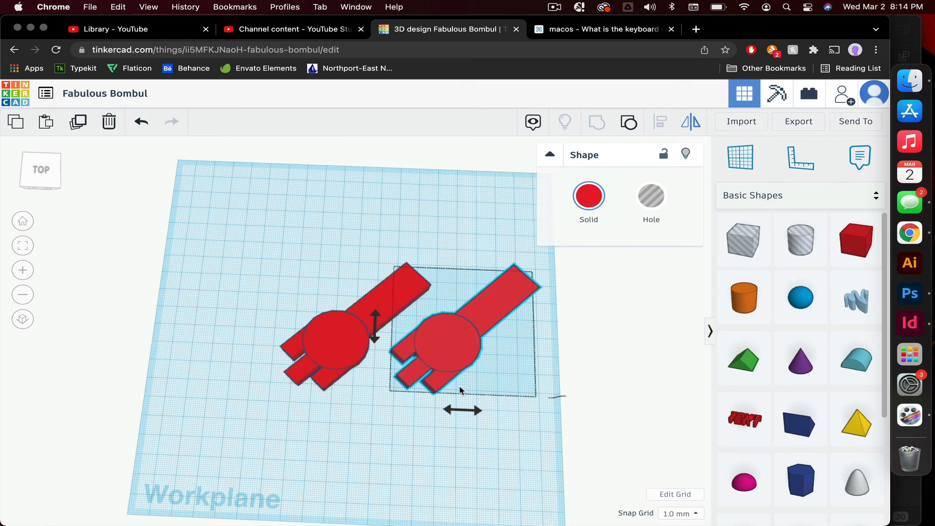
right_drag(510, 436, 487, 423)
key(m)
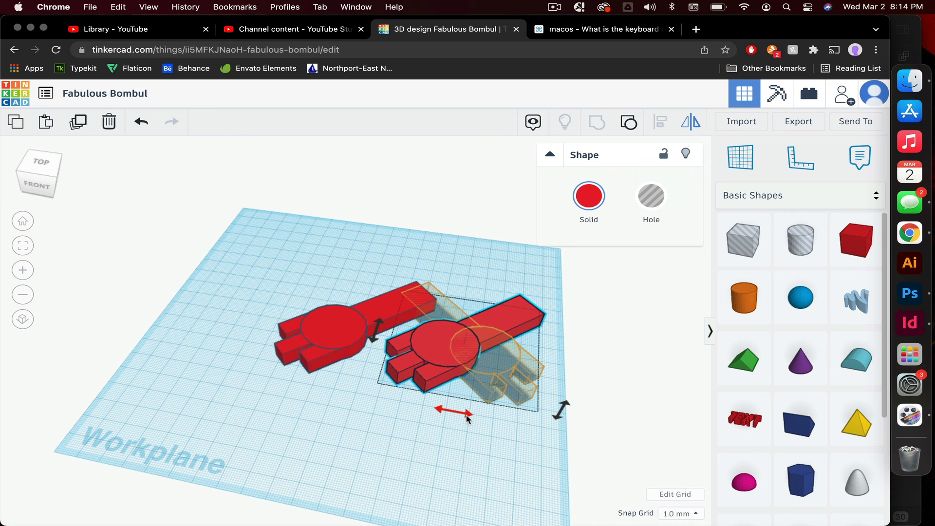
click(466, 419)
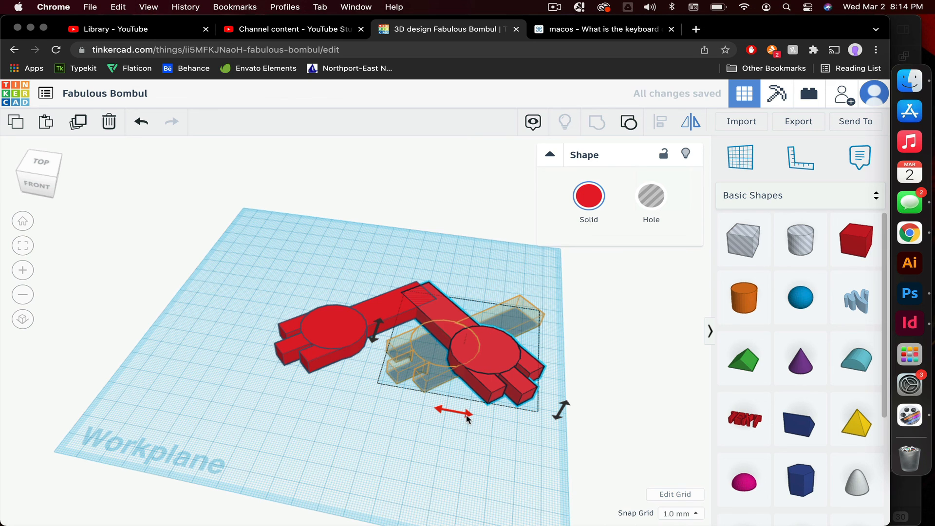
Move the original arm-and-hand shape away from the mirrored copy to leave a gap between them
click(338, 346)
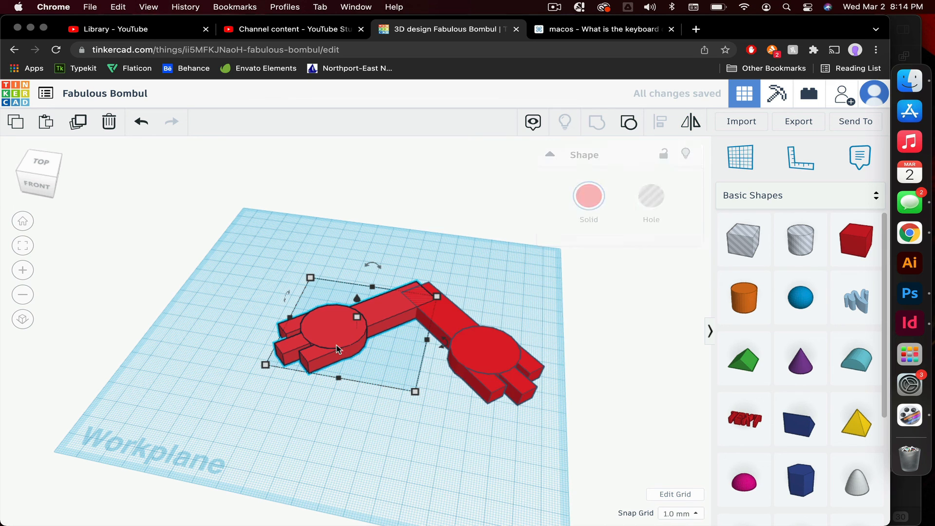
drag(338, 338, 264, 325)
click(355, 403)
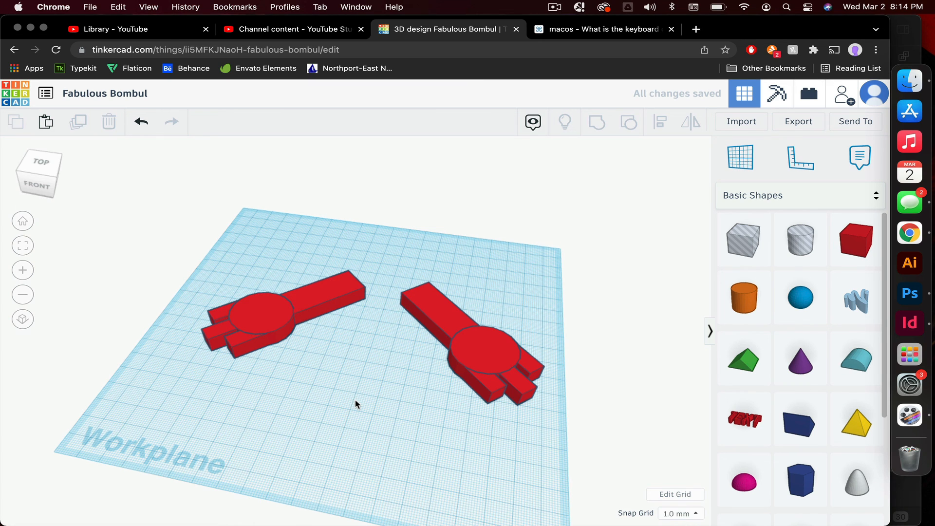